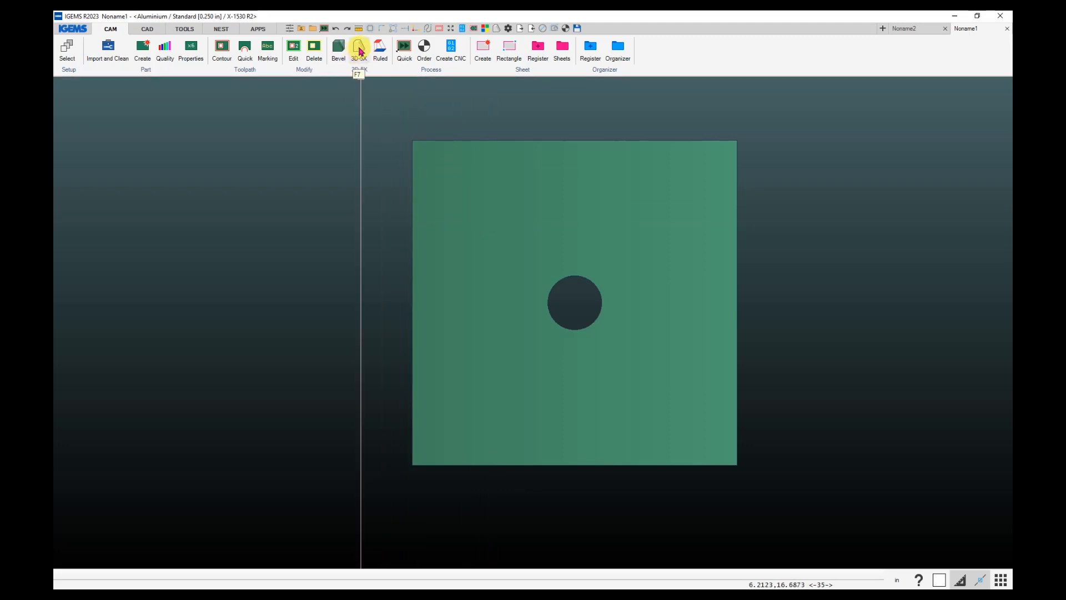
Step: Open the square plate with the central hole in the Bevel command and move the dialog clear of the model
click(539, 141)
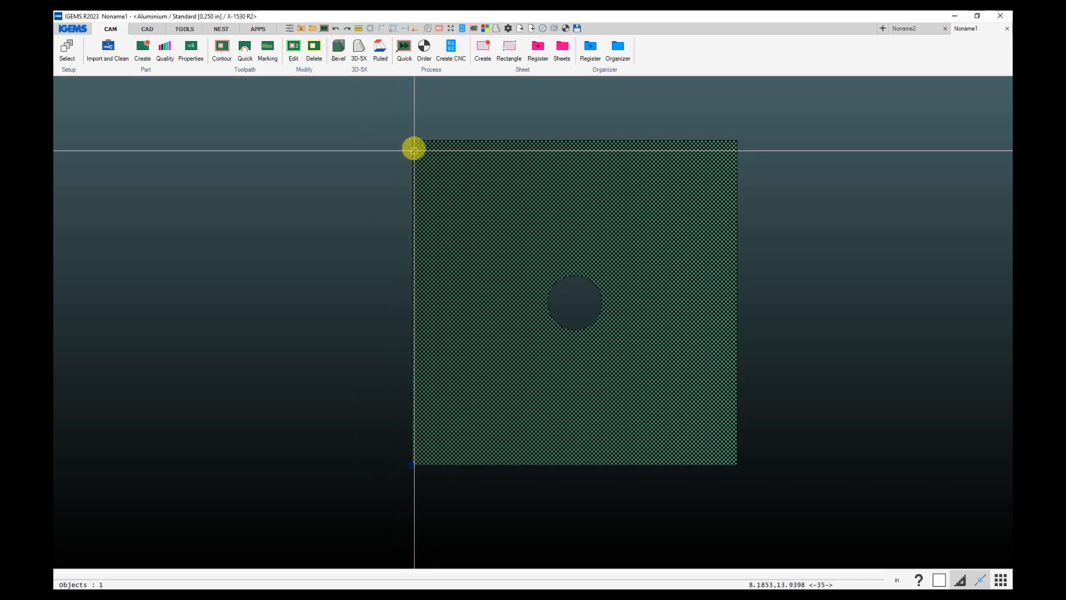
click(340, 50)
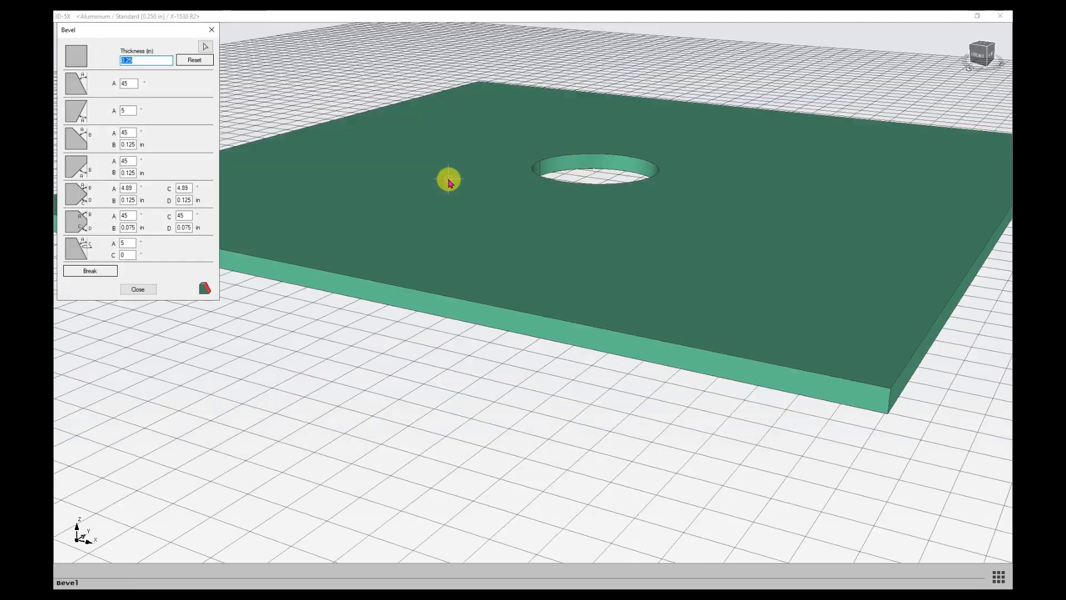
scroll(478, 205, down, 3)
middle_drag(486, 216, 461, 245)
scroll(432, 277, down, 1)
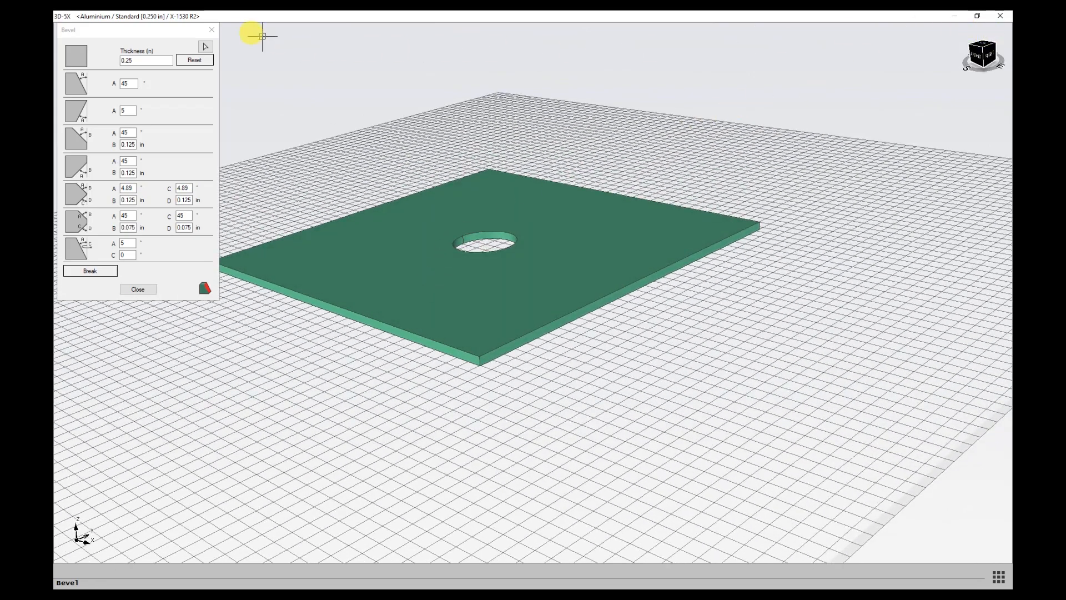
drag(155, 30, 287, 109)
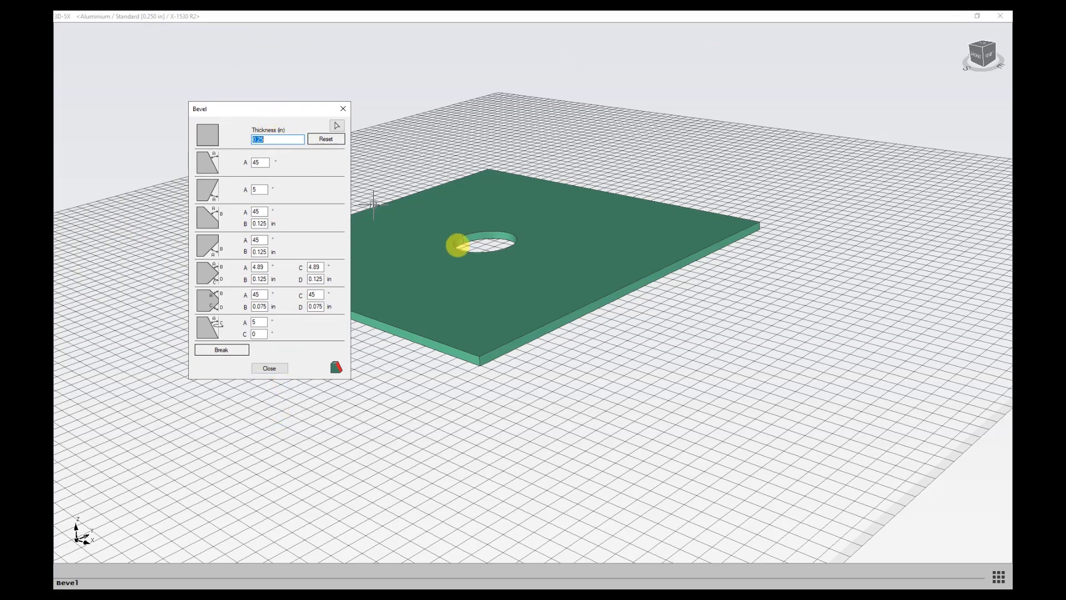
middle_drag(457, 245, 583, 276)
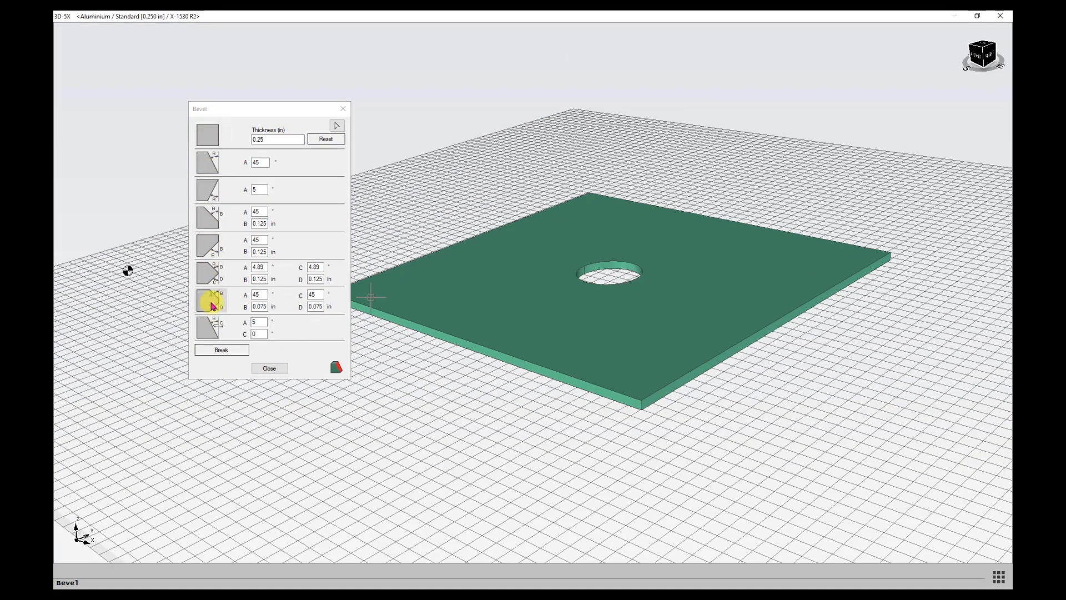
Step: Try a plate thickness of 0.5 in and set it back to 0.25 in
click(277, 139)
drag(276, 139, 253, 139)
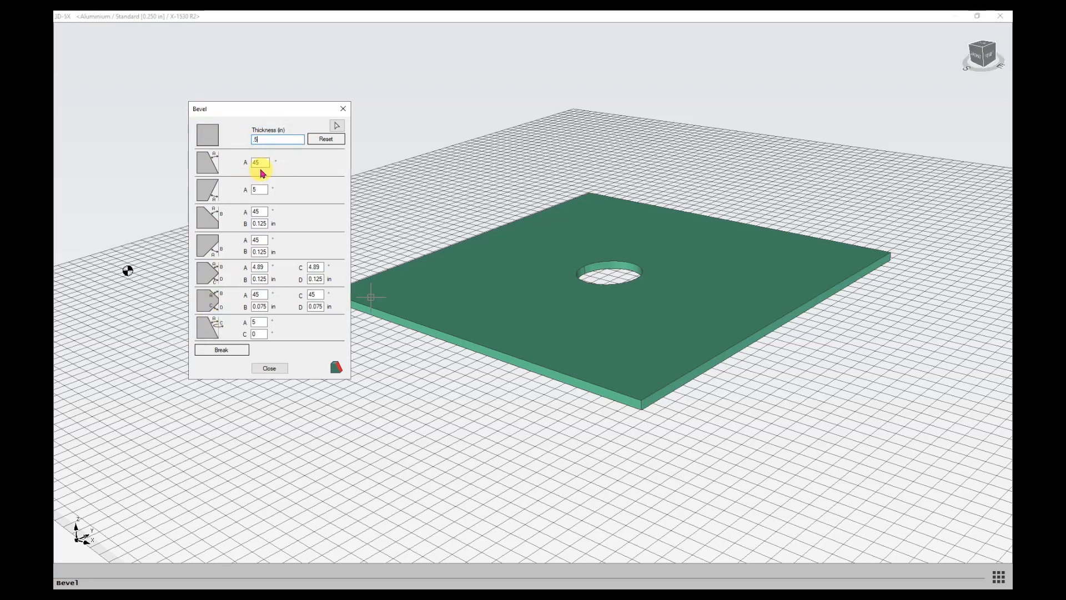
click(264, 162)
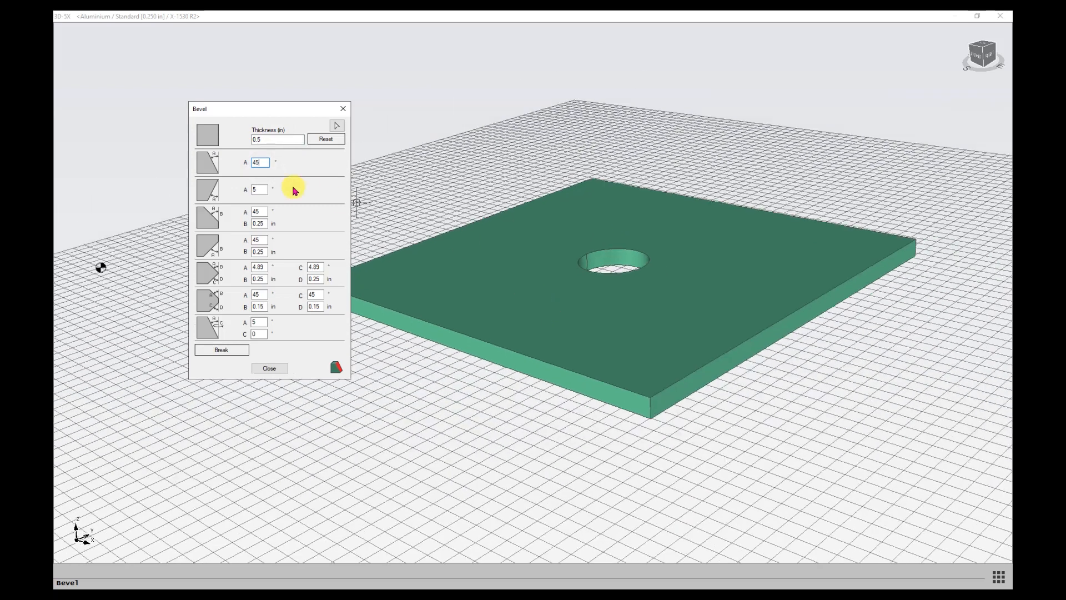
double_click(274, 140)
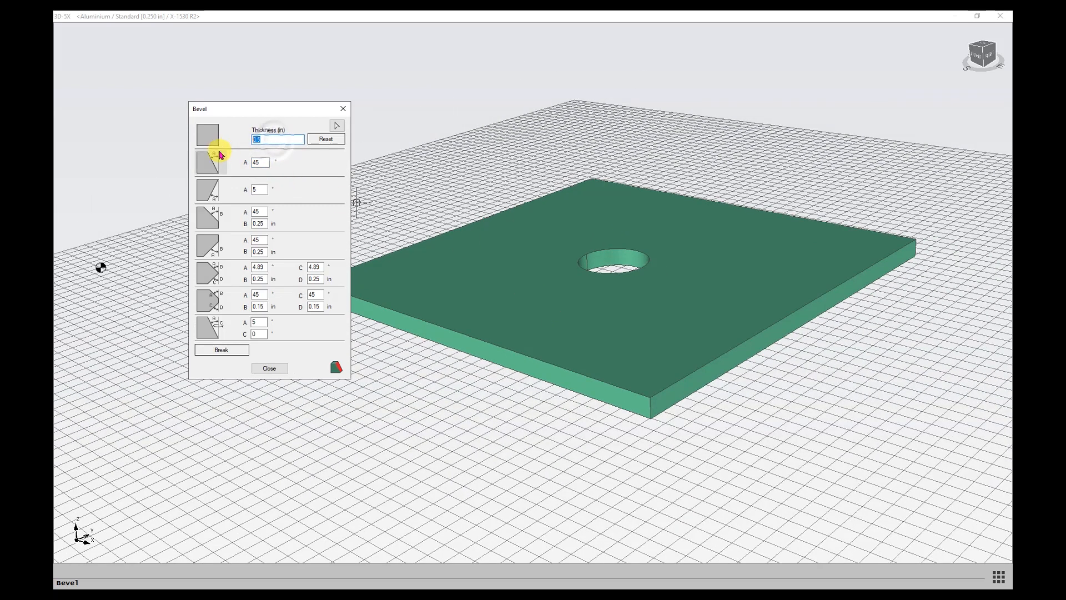
text(.25)
click(261, 163)
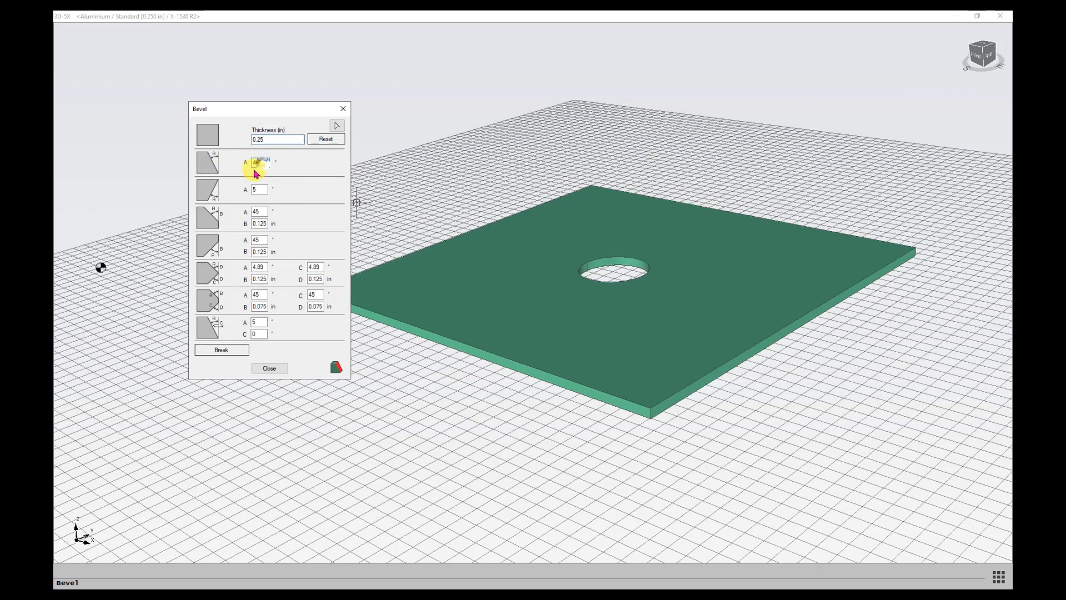
Step: Try a full-thickness 45° top bevel on the back half of the hole wall and reset the part
click(207, 162)
click(628, 261)
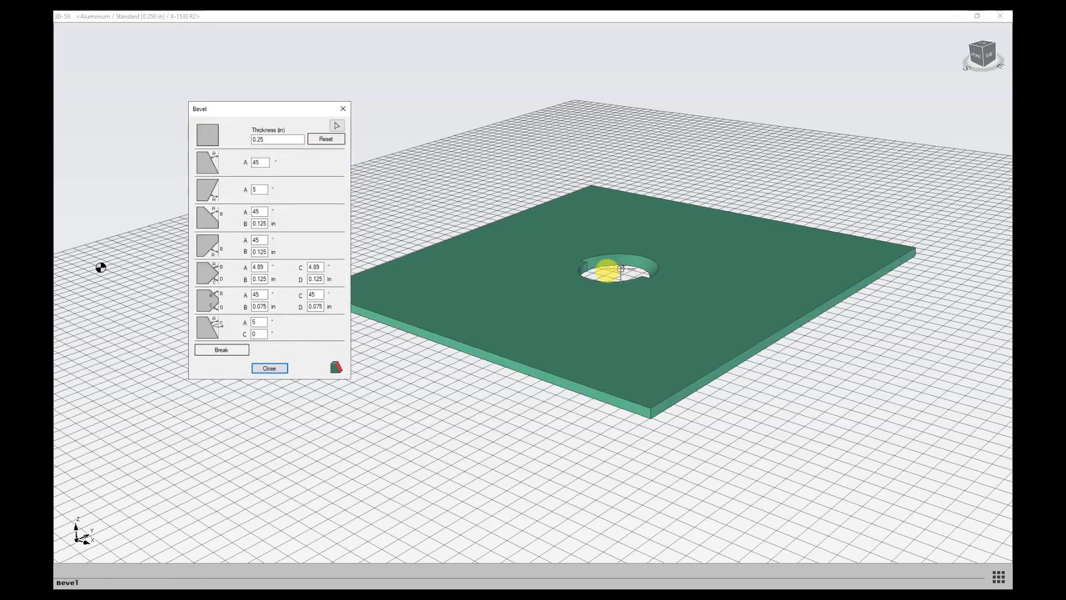
scroll(605, 269, up, 3)
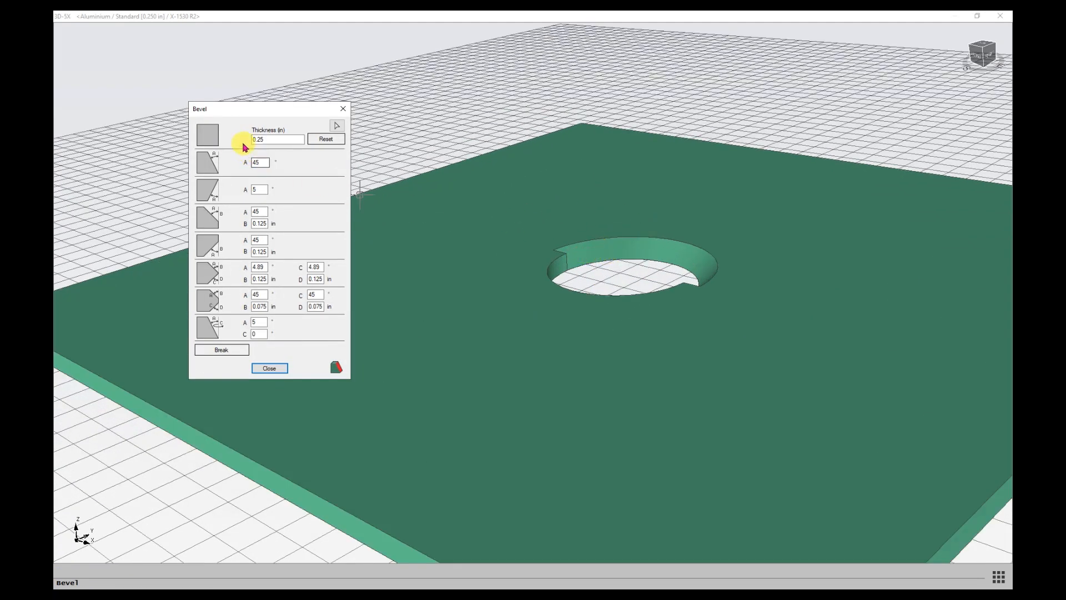
click(326, 140)
scroll(673, 274, up, 3)
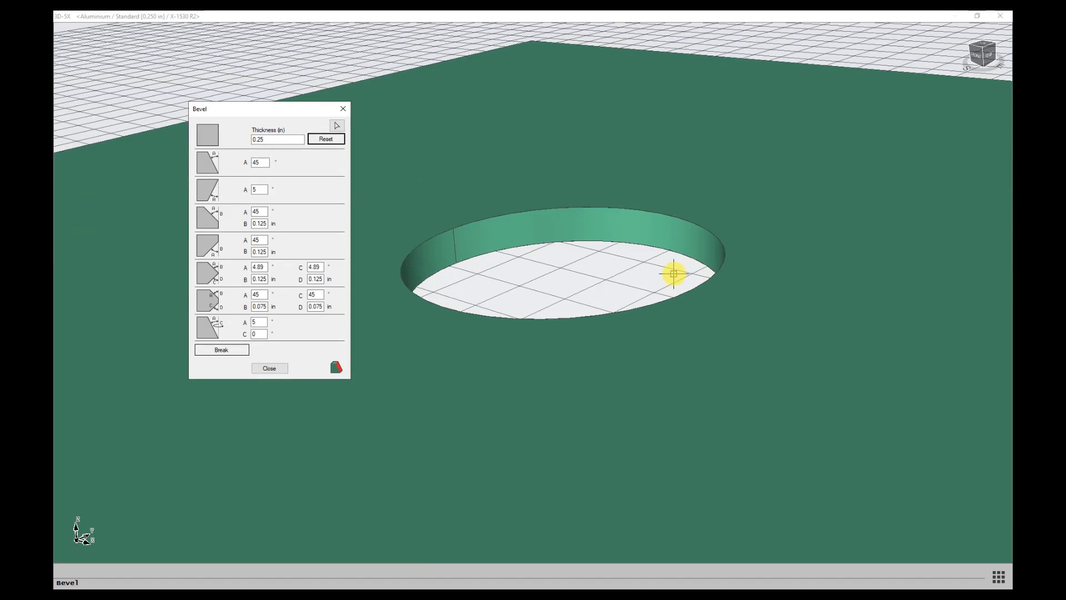
Step: Reapply the full-thickness 45° top bevel to half of the hole wall and restore that half to a straight cut
scroll(674, 274, down, 2)
click(216, 163)
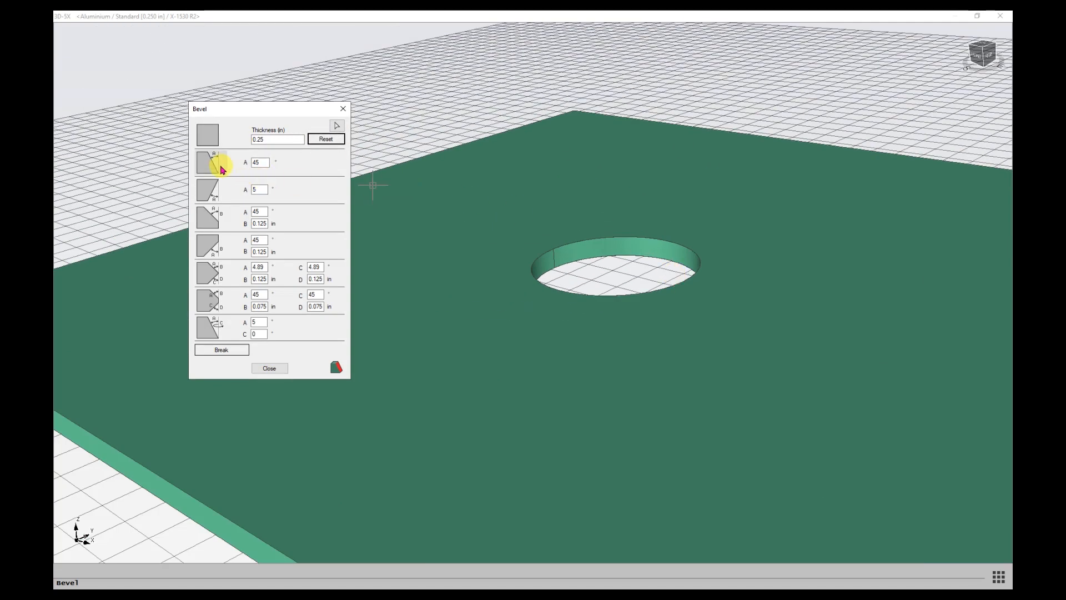
click(638, 242)
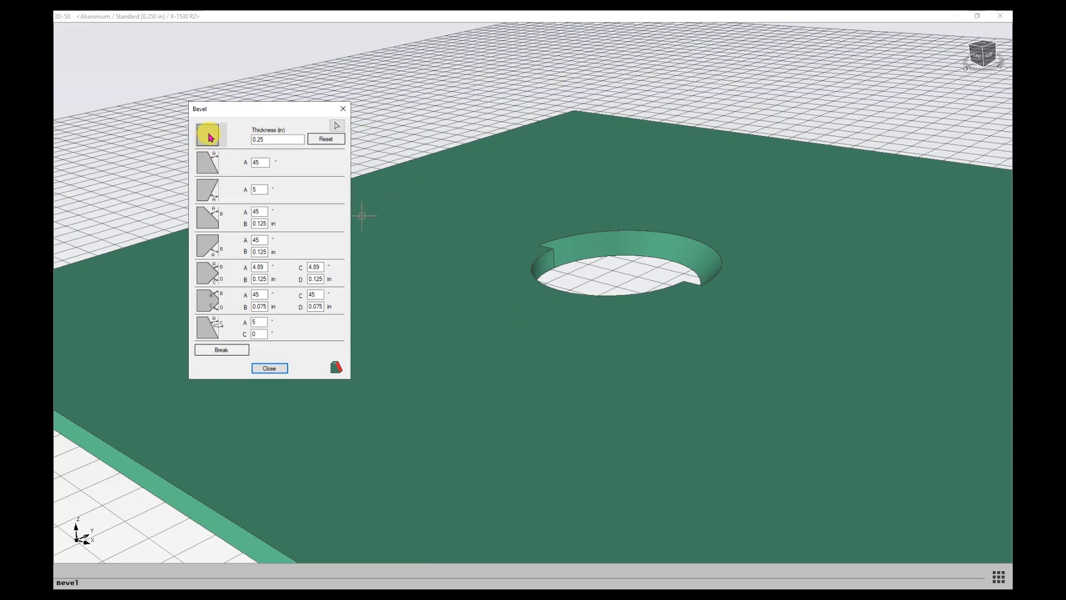
click(211, 136)
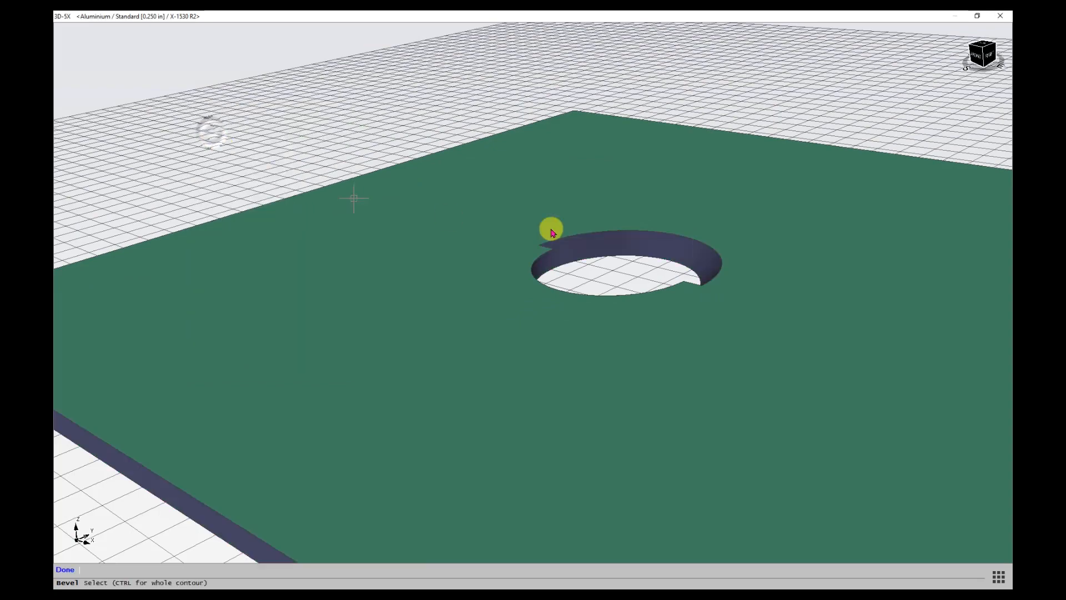
click(600, 238)
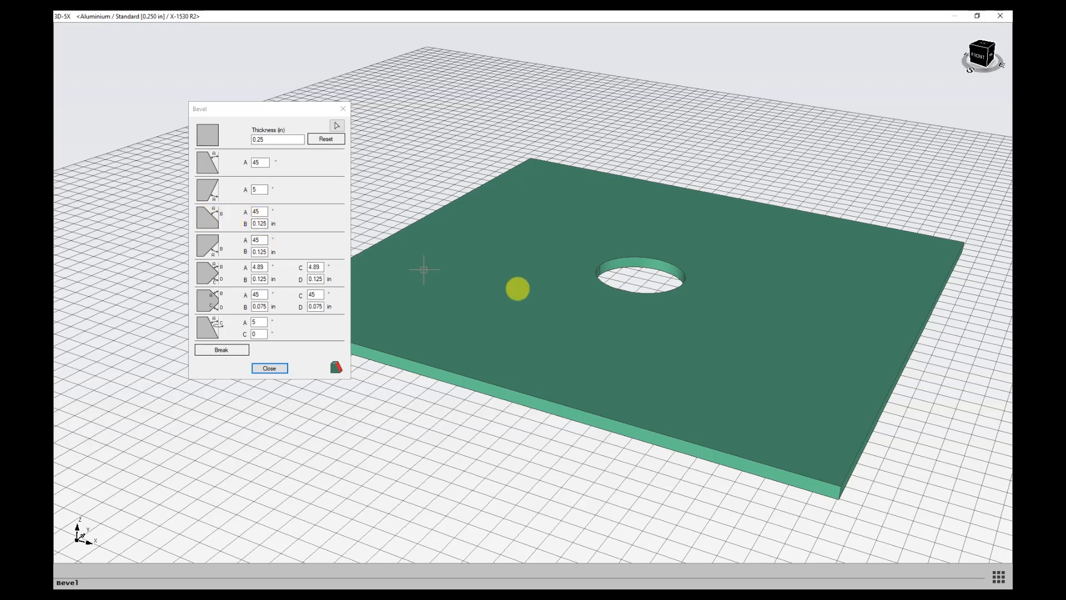
Step: Bevel the whole contour of the central hole on its upper side at 45° with a 0.125 in depth
click(209, 220)
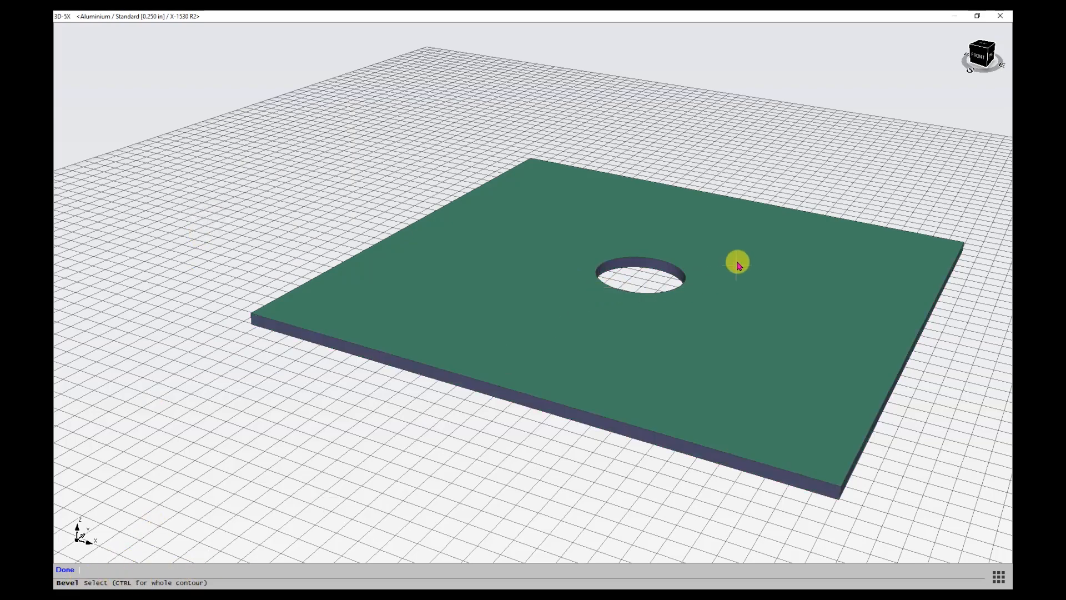
scroll(633, 261, up, 5)
middle_drag(624, 261, 557, 306)
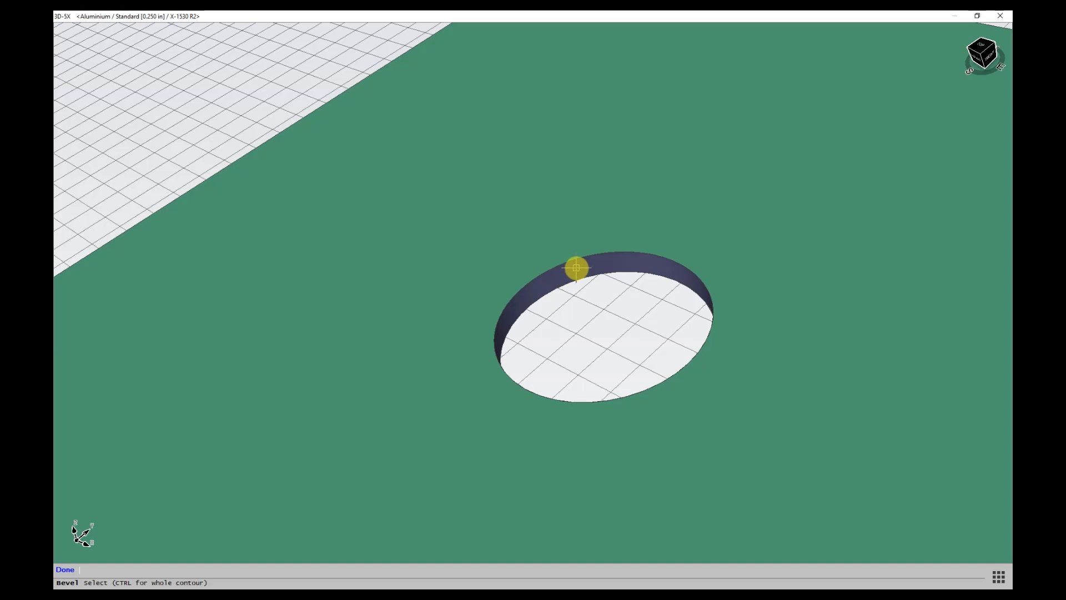
ctrl+click(577, 267)
scroll(573, 272, up, 3)
middle_drag(573, 277, 675, 283)
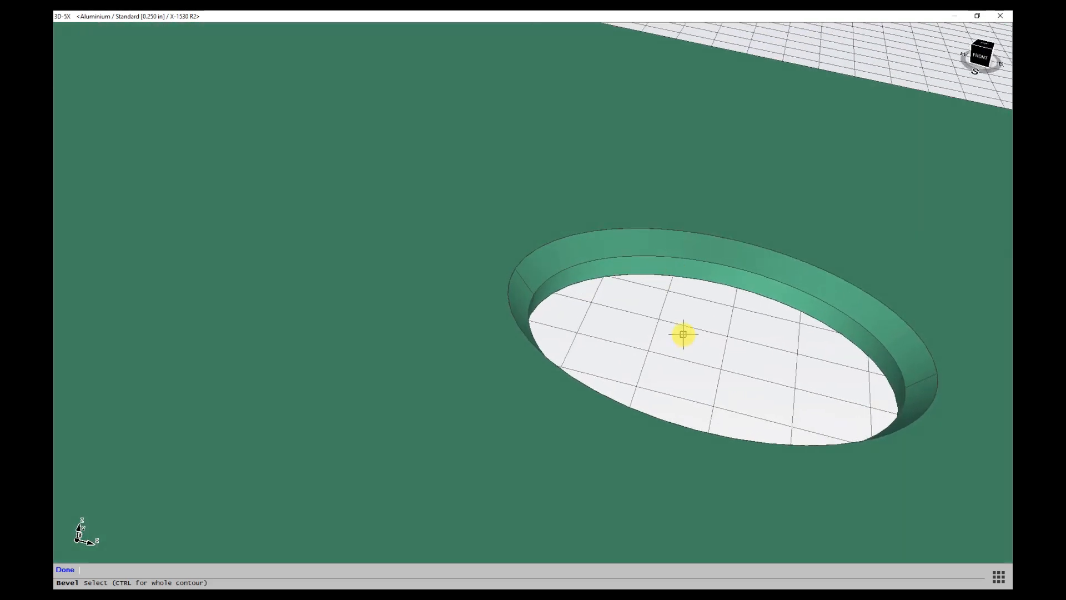
scroll(683, 334, down, 3)
middle_drag(683, 334, 446, 436)
scroll(532, 317, down, 3)
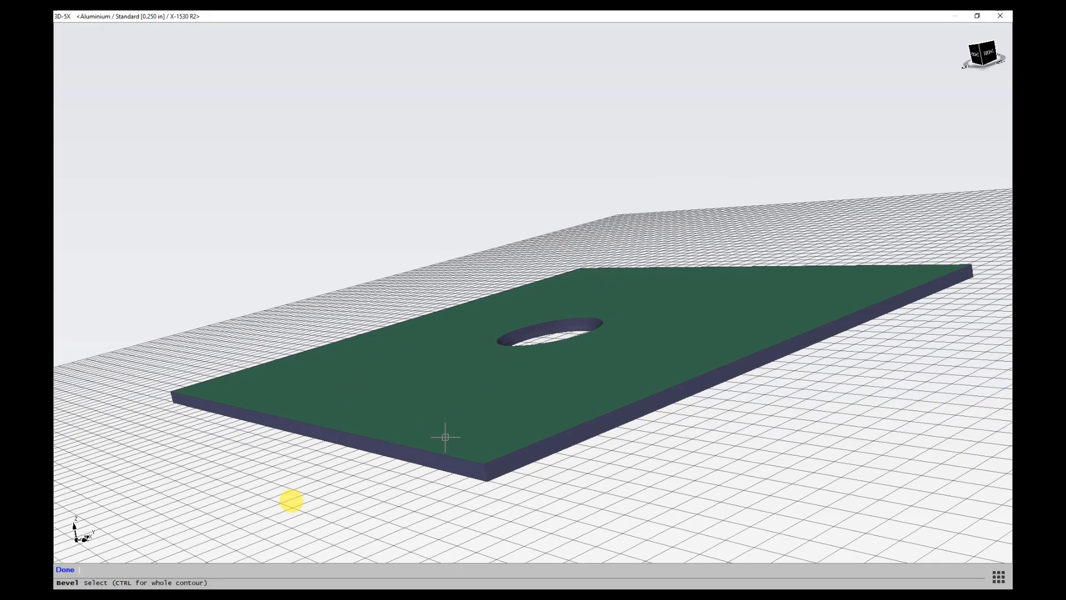
click(72, 570)
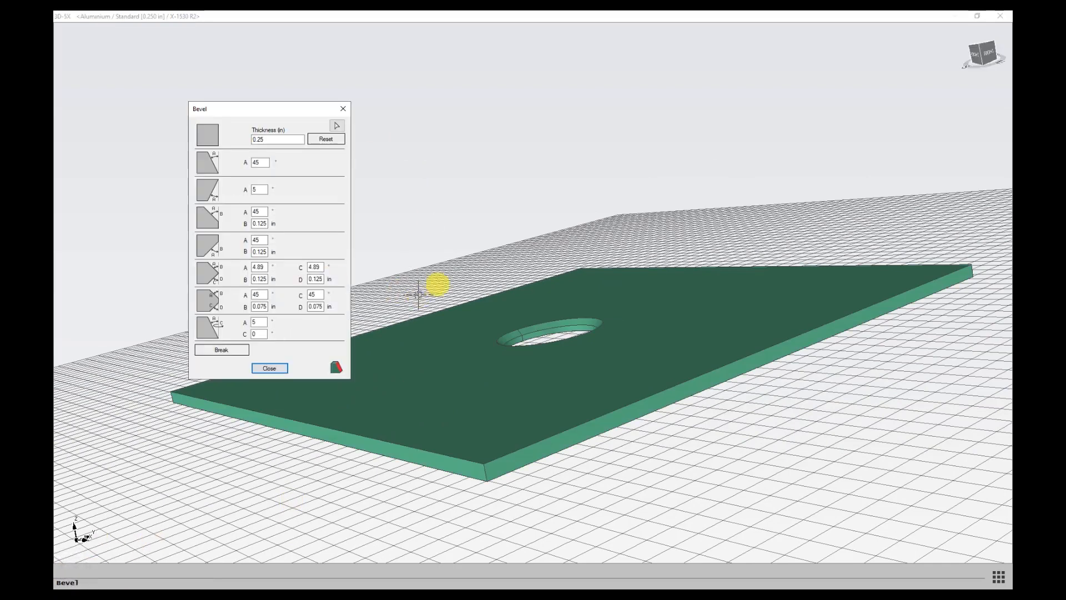
Step: Bevel the underside of the plate's front outer edge at 45° with a 0.125 in depth
click(210, 248)
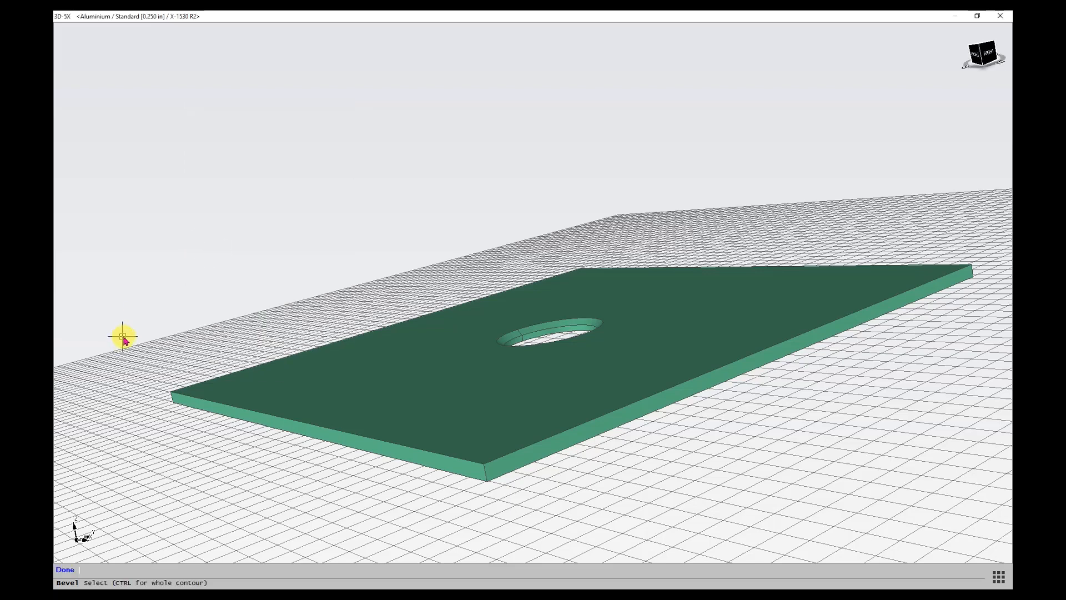
scroll(124, 335, down, 2)
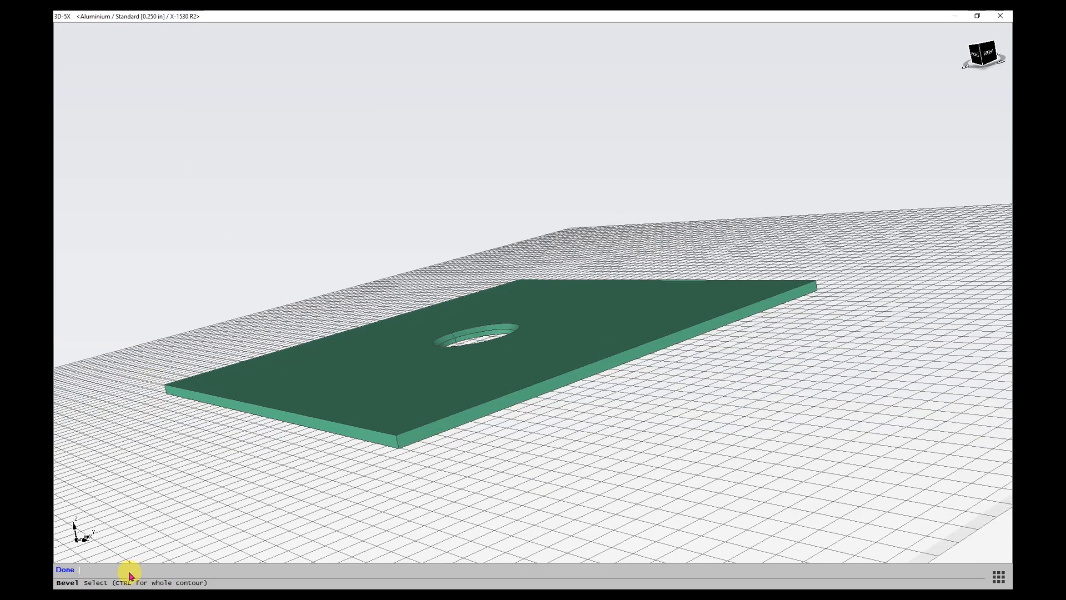
click(309, 424)
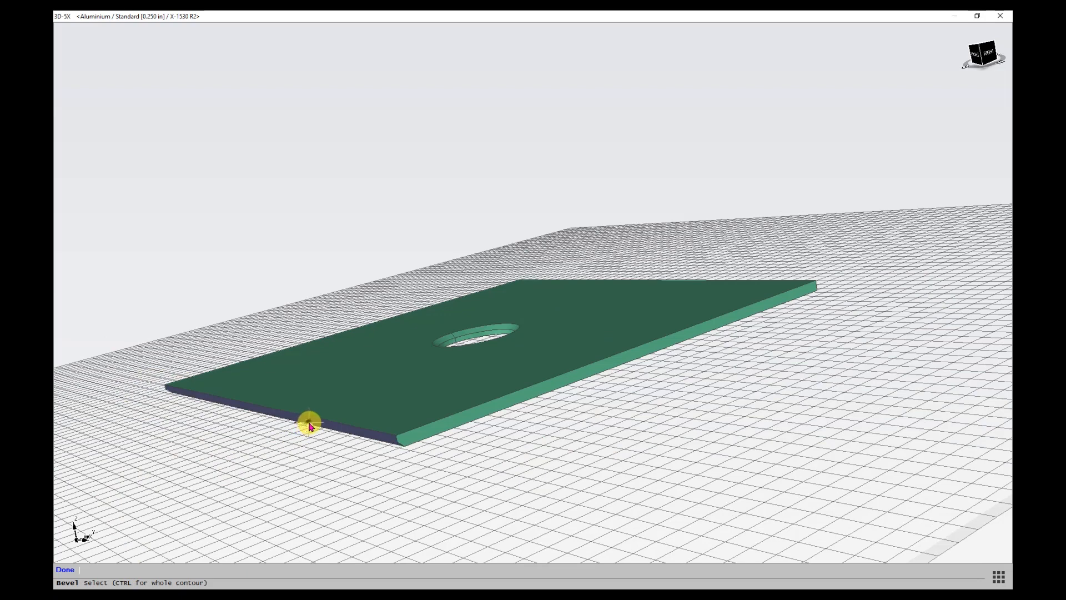
click(65, 569)
Step: Bevel the upper side of the outer edge opposite the underside-bevelled one at 45° with a 0.125 in depth
click(208, 216)
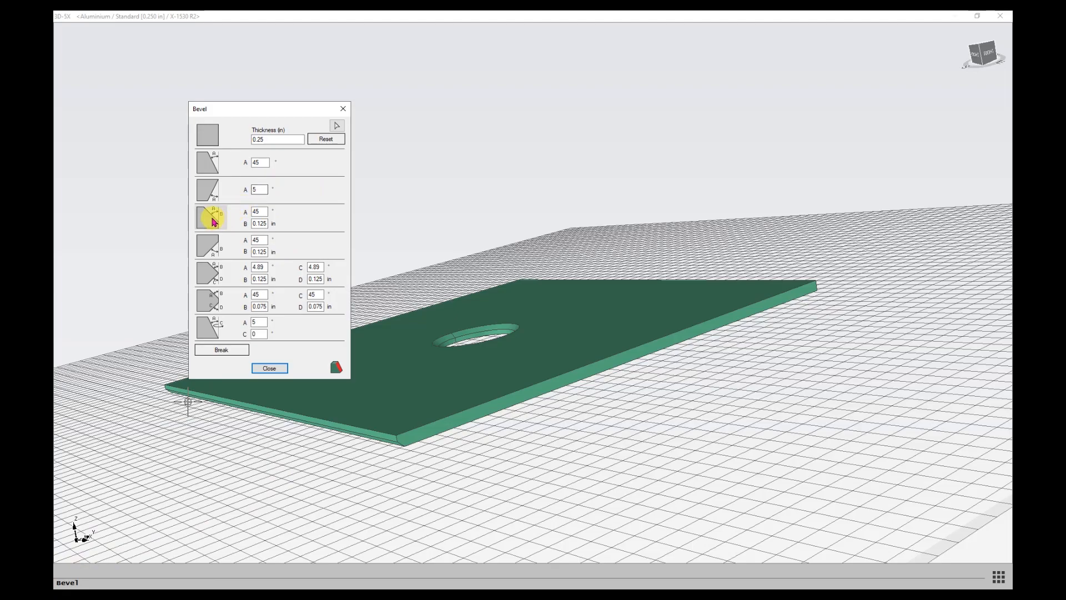
middle_drag(674, 228, 578, 279)
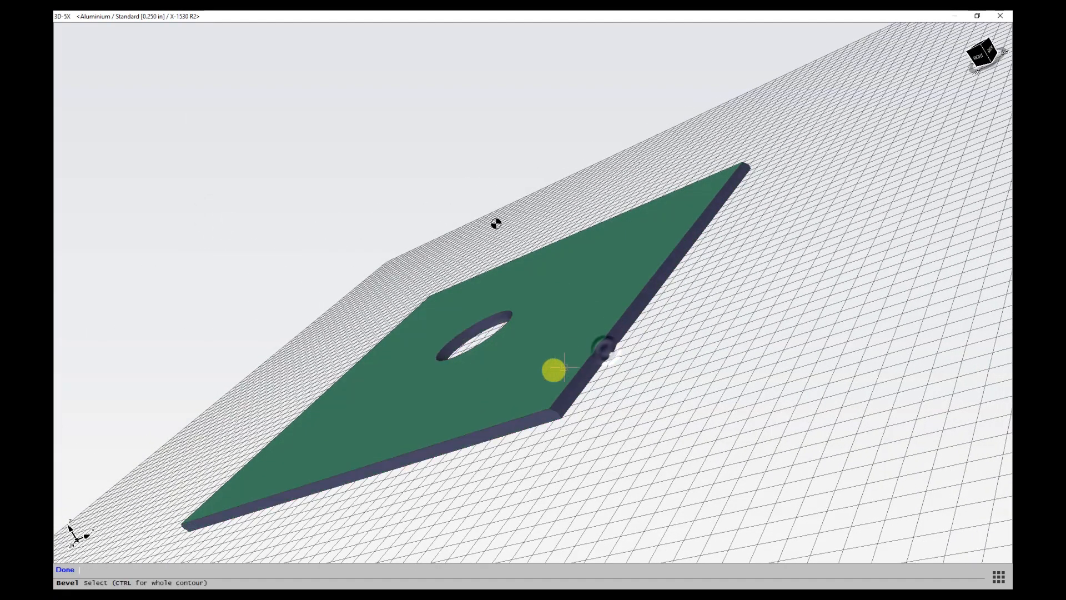
middle_drag(552, 369, 133, 562)
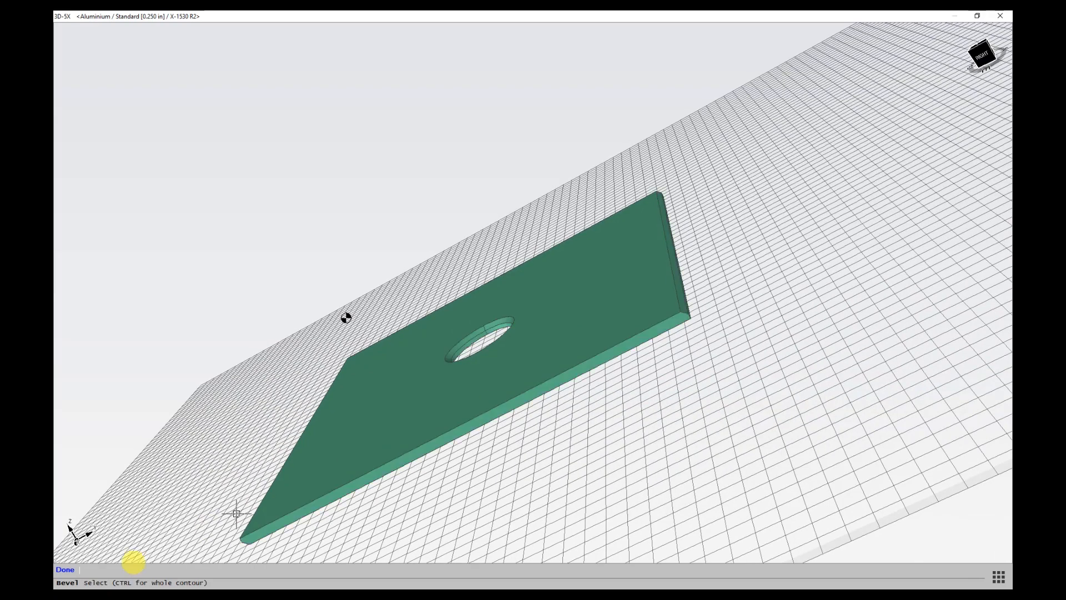
click(65, 570)
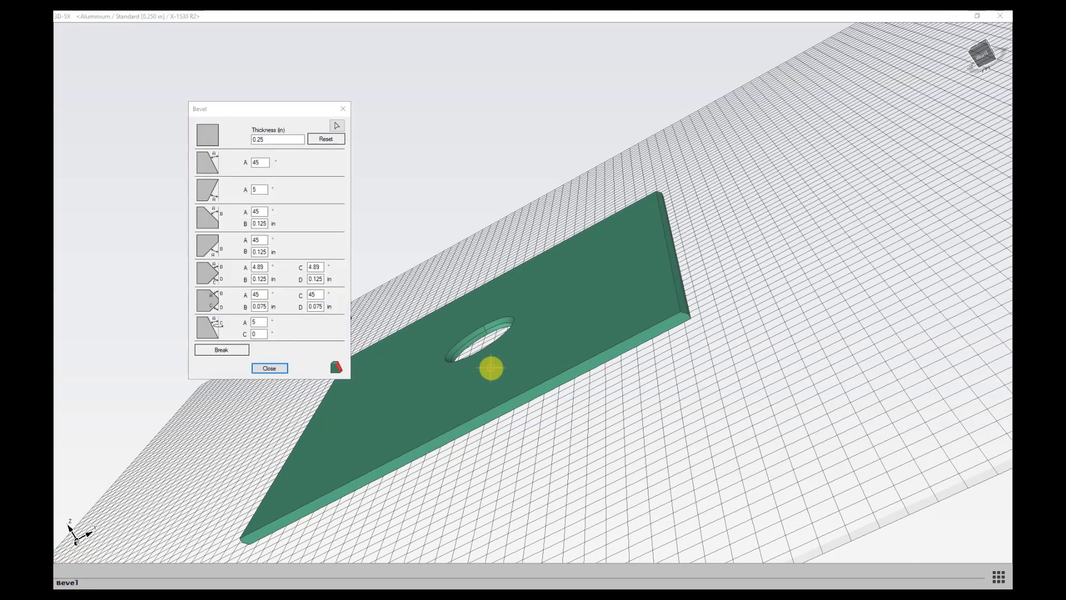
Step: Start the Bevel cut command for the bevelled plate and place its dialog beside the model
middle_drag(439, 376, 485, 309)
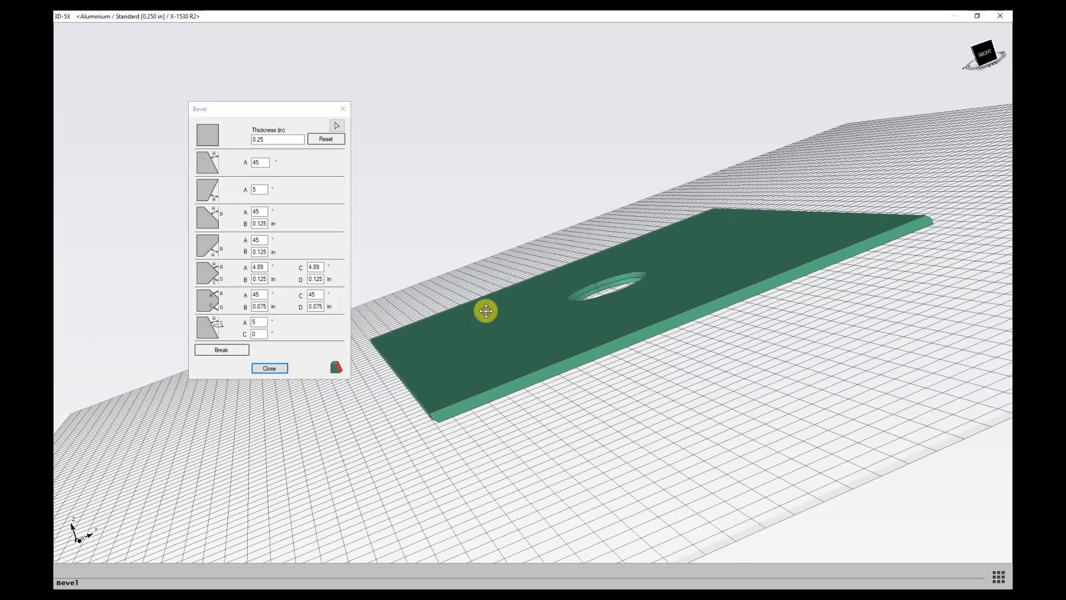
click(336, 367)
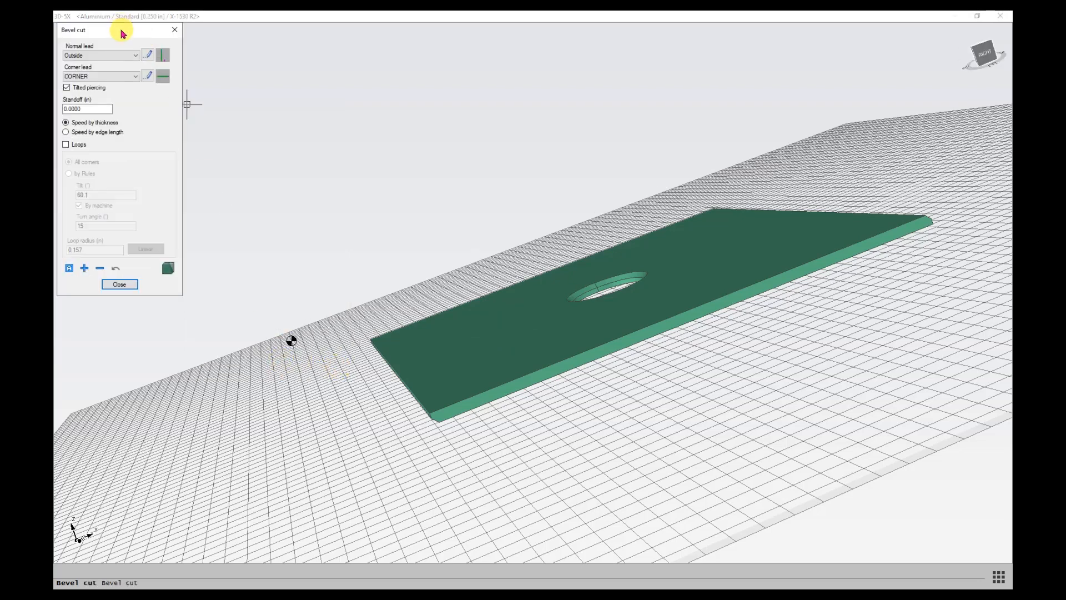
drag(119, 28, 372, 207)
Step: Examine the available normal and corner leads, keeping Outside and CORNER, and inspect the Outside lead's definition
click(377, 235)
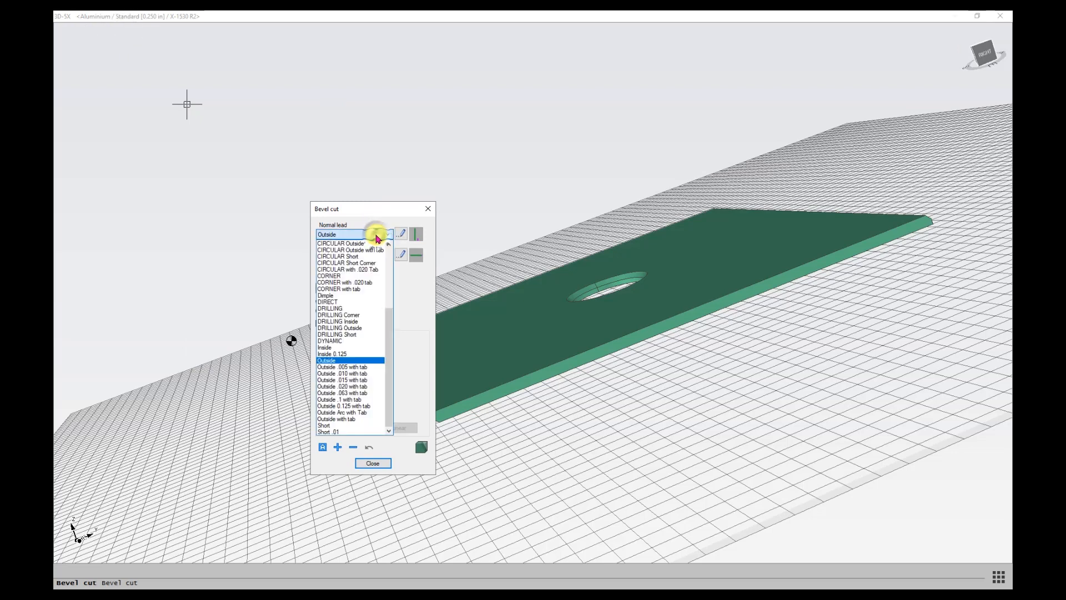
click(377, 237)
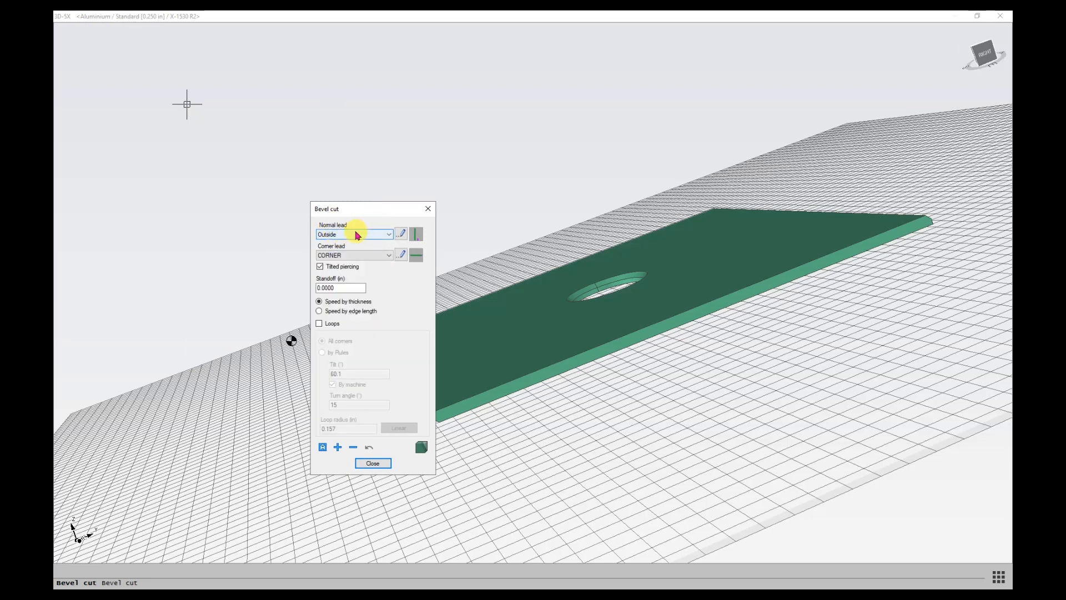
click(339, 254)
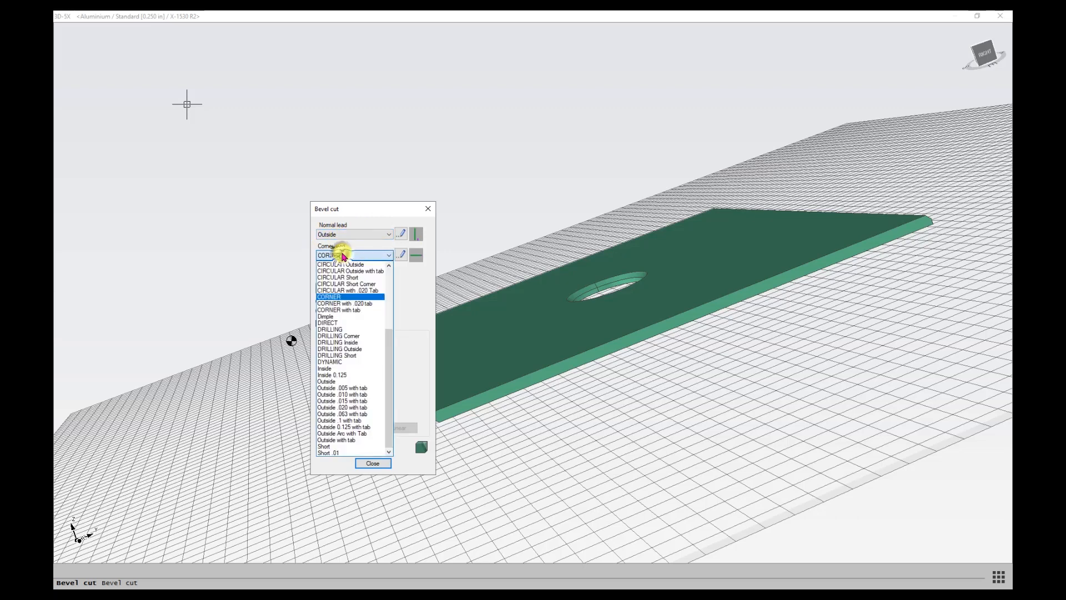
click(344, 257)
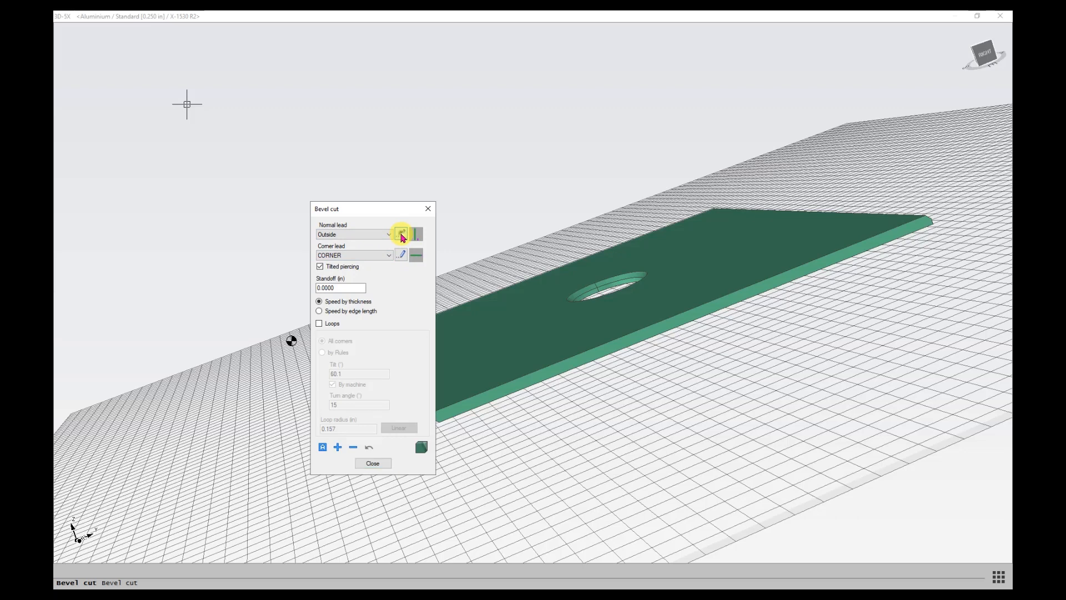
click(401, 233)
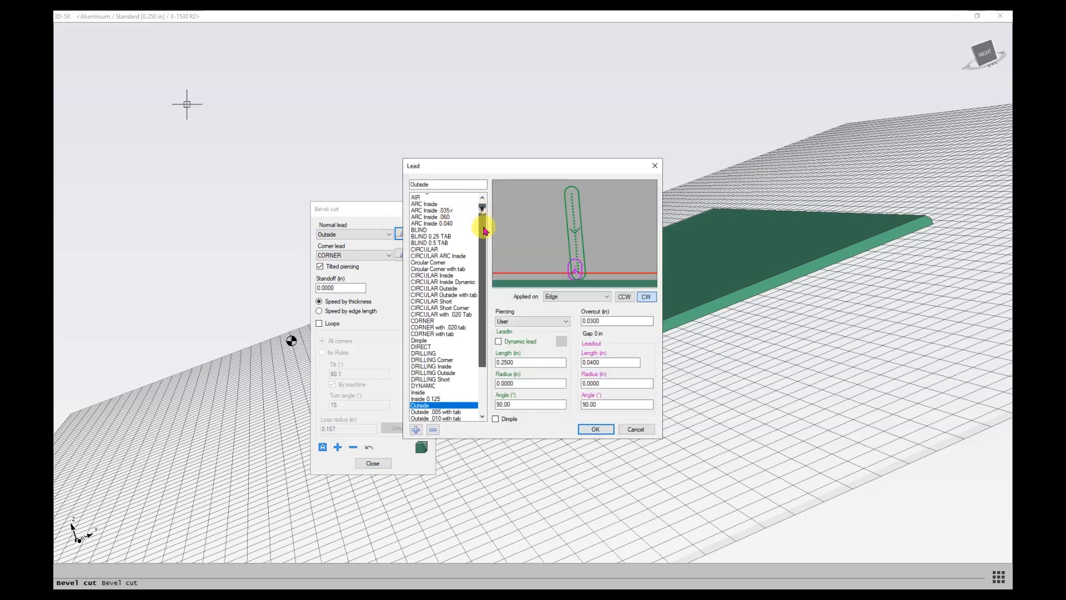
scroll(483, 231, down, 2)
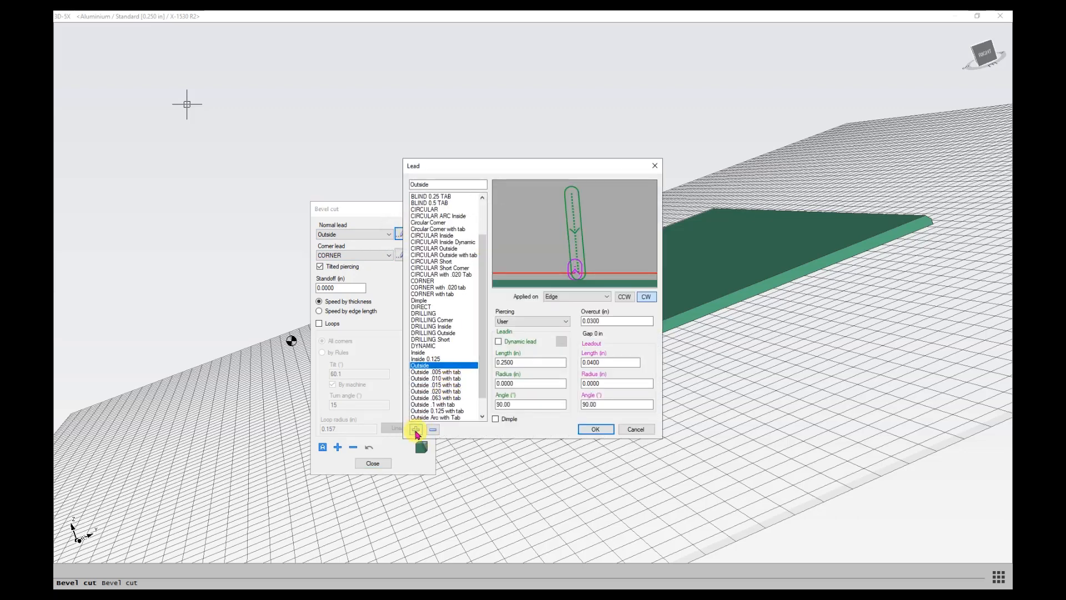
scroll(483, 276, up, 2)
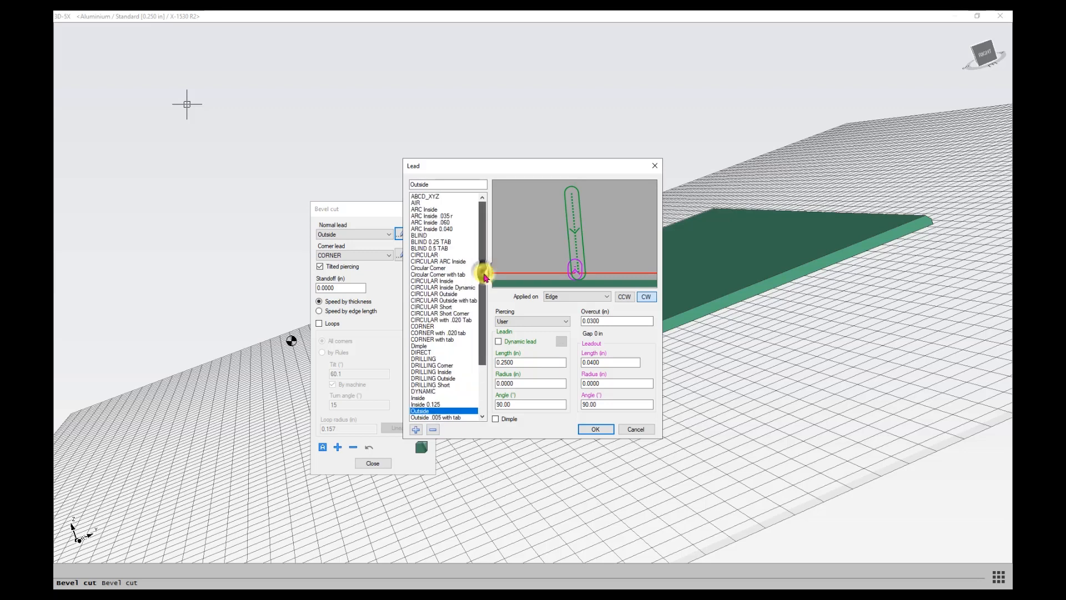
click(596, 428)
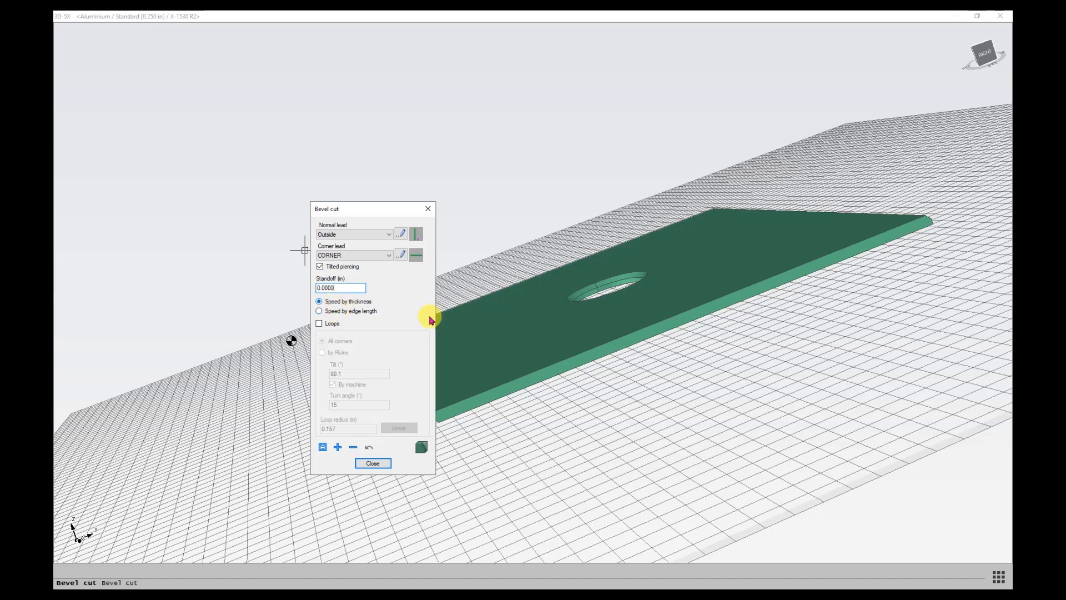
Step: Set the bevel cut speed by edge length and check the loop options, leaving Loops off
middle_drag(510, 312, 640, 295)
scroll(616, 395, up, 2)
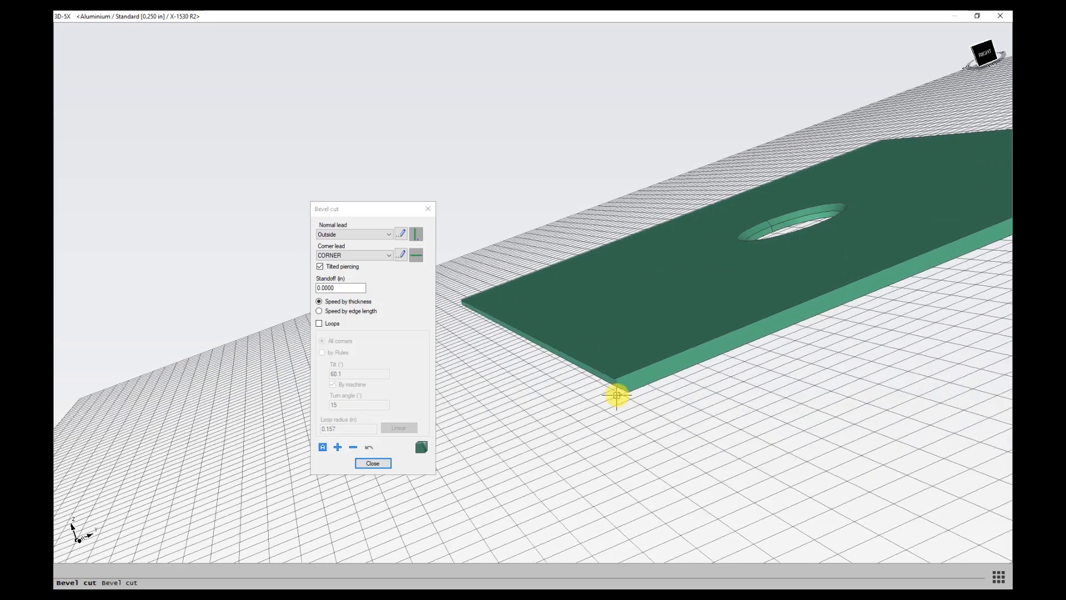
scroll(617, 395, up, 1)
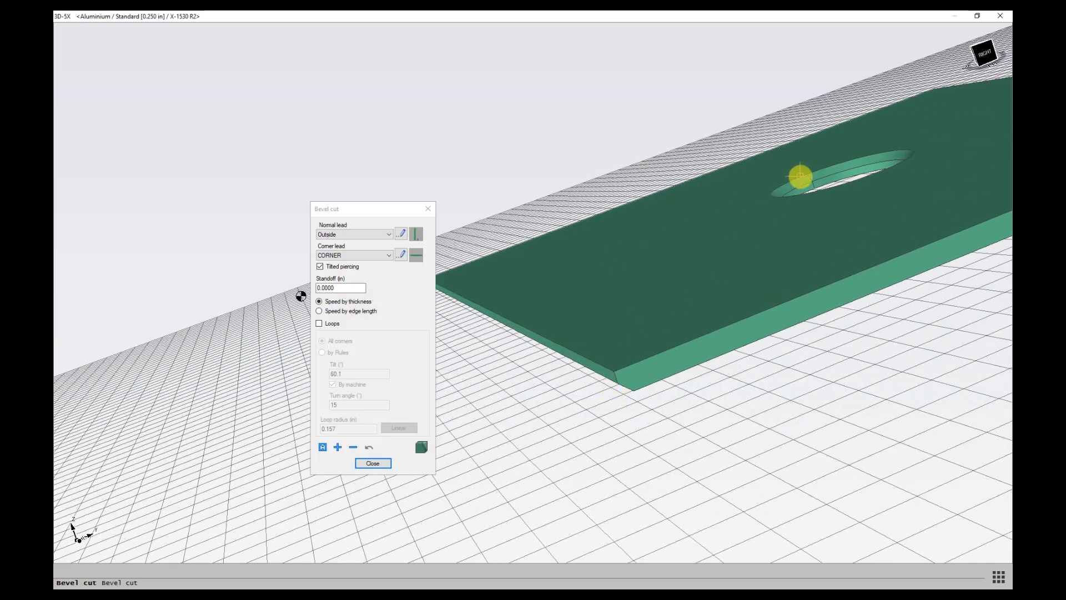
scroll(702, 257, up, 2)
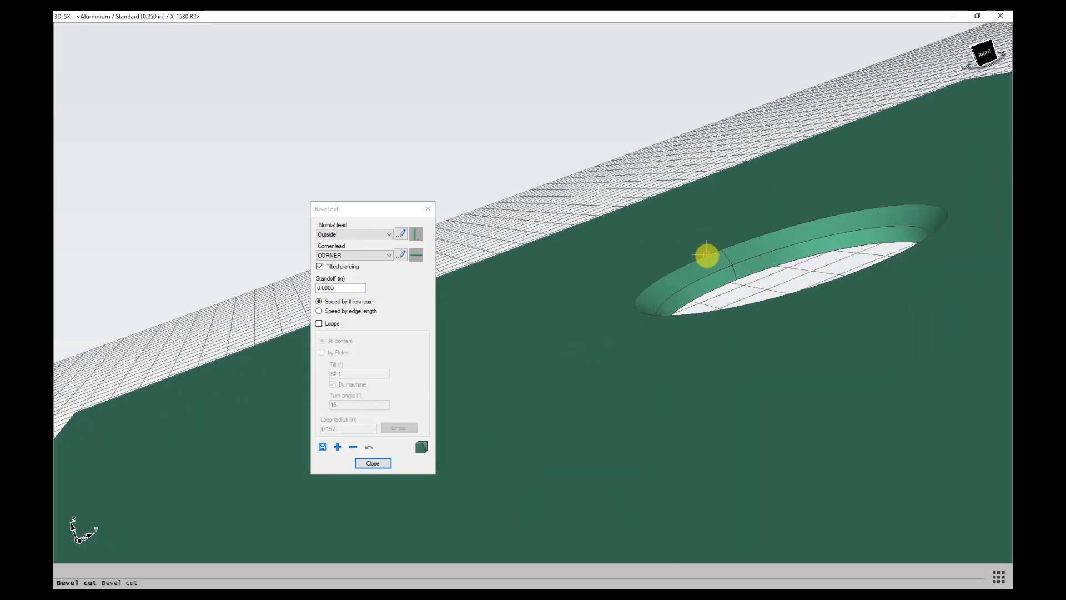
middle_drag(706, 255, 701, 291)
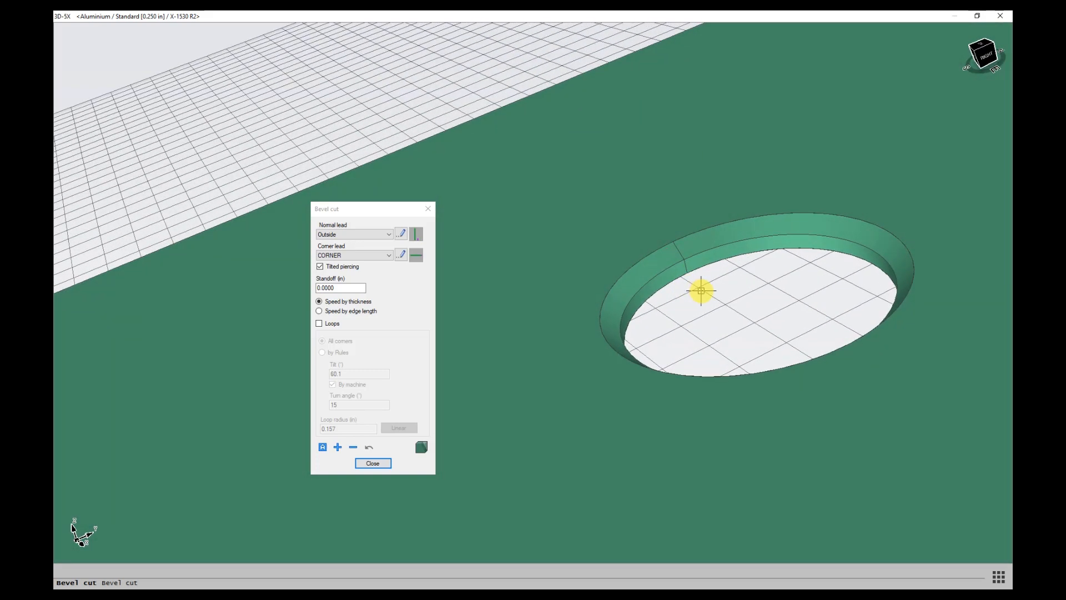
click(363, 311)
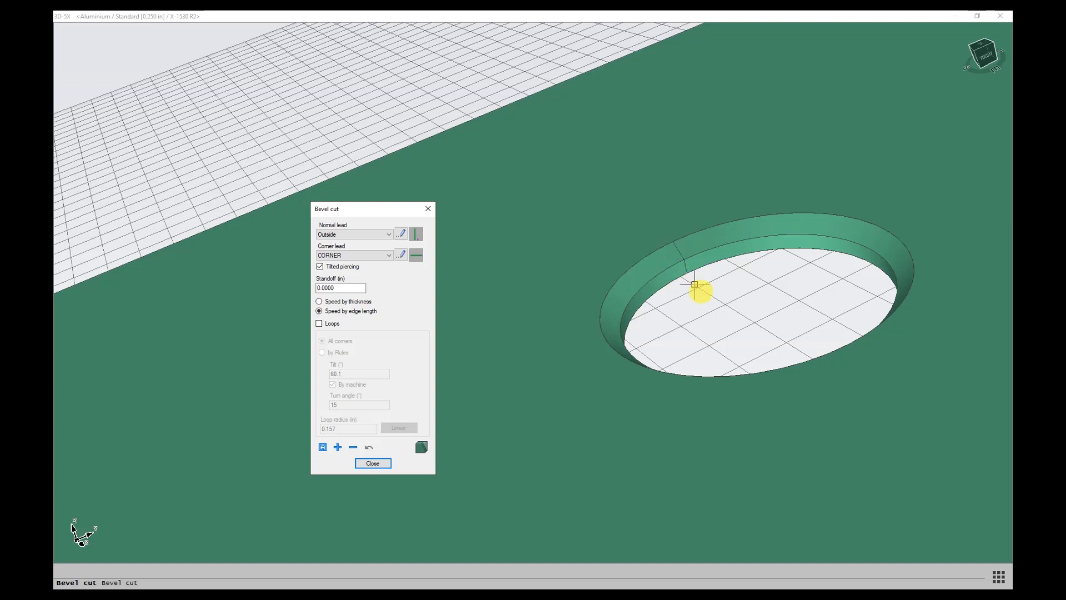
click(682, 254)
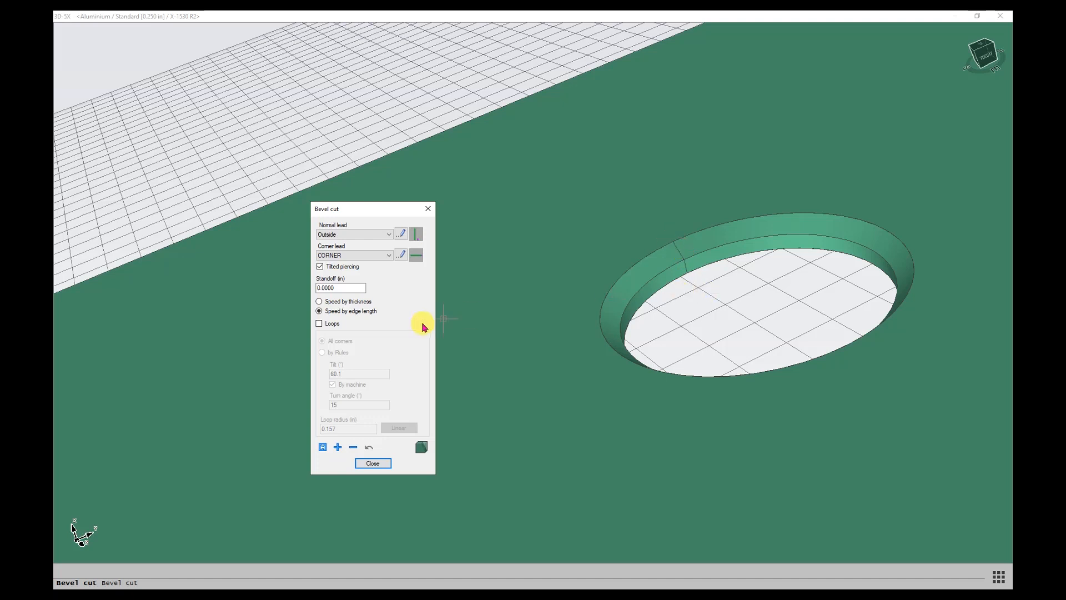
click(320, 323)
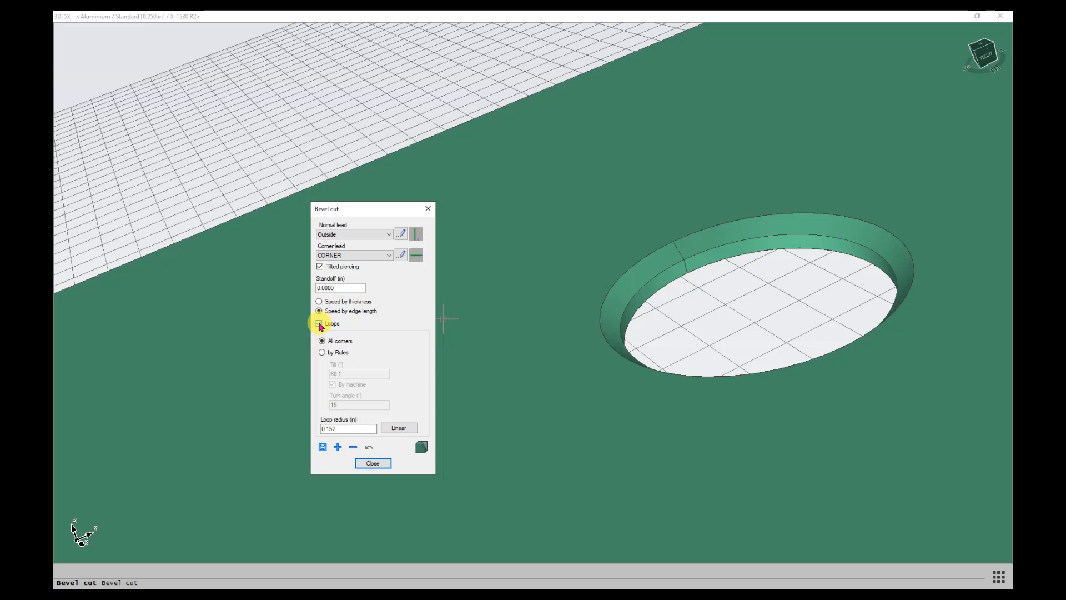
click(320, 324)
Step: Start curve selection for the bevel cut, choose the central hole's contour and set its start point at the seam line
scroll(497, 333, down, 5)
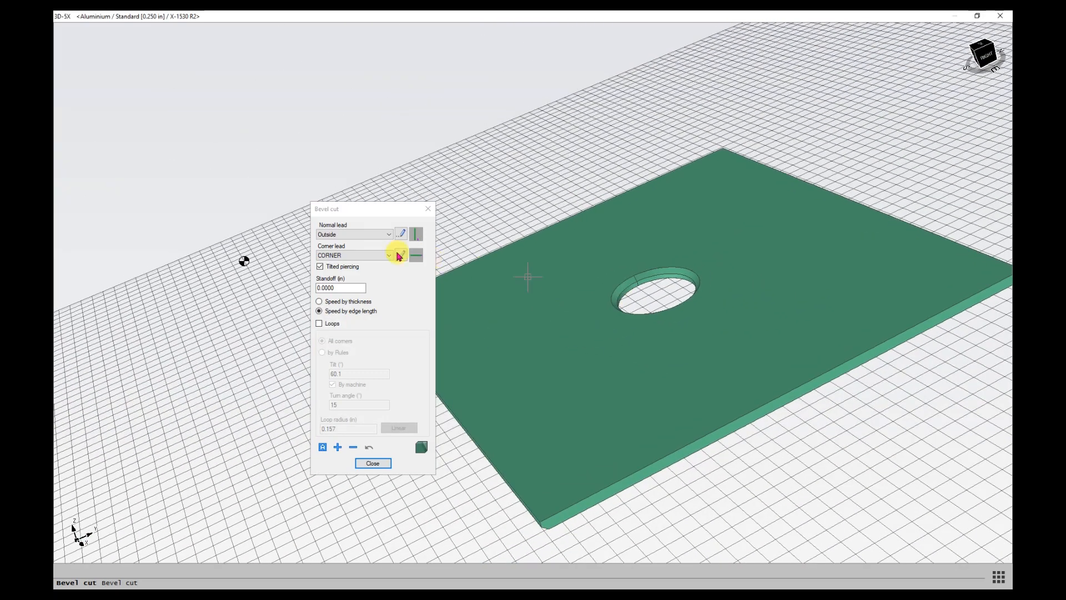
drag(378, 216, 339, 222)
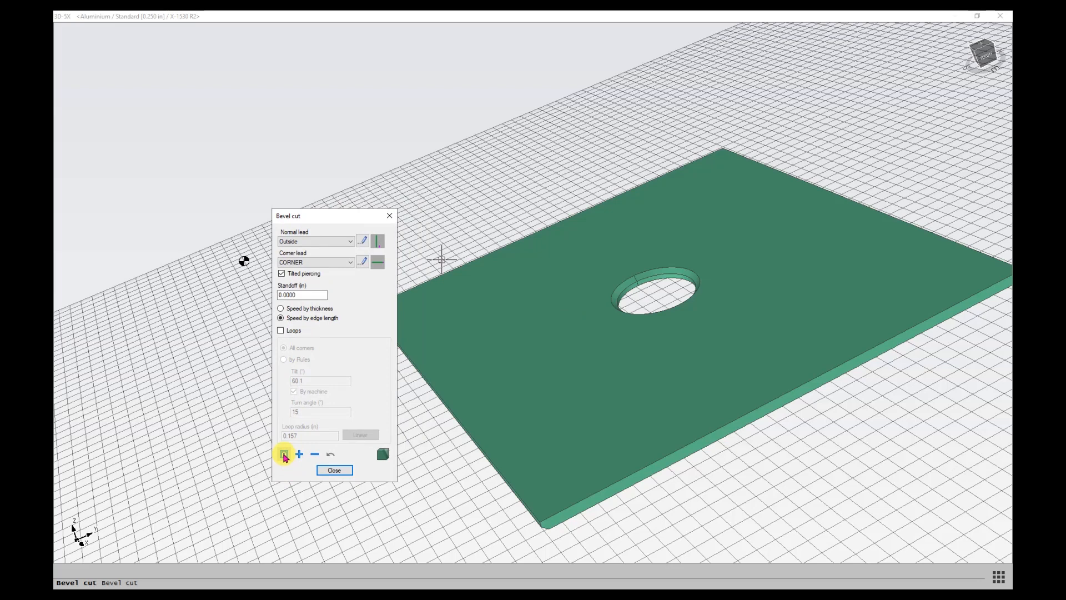
click(284, 454)
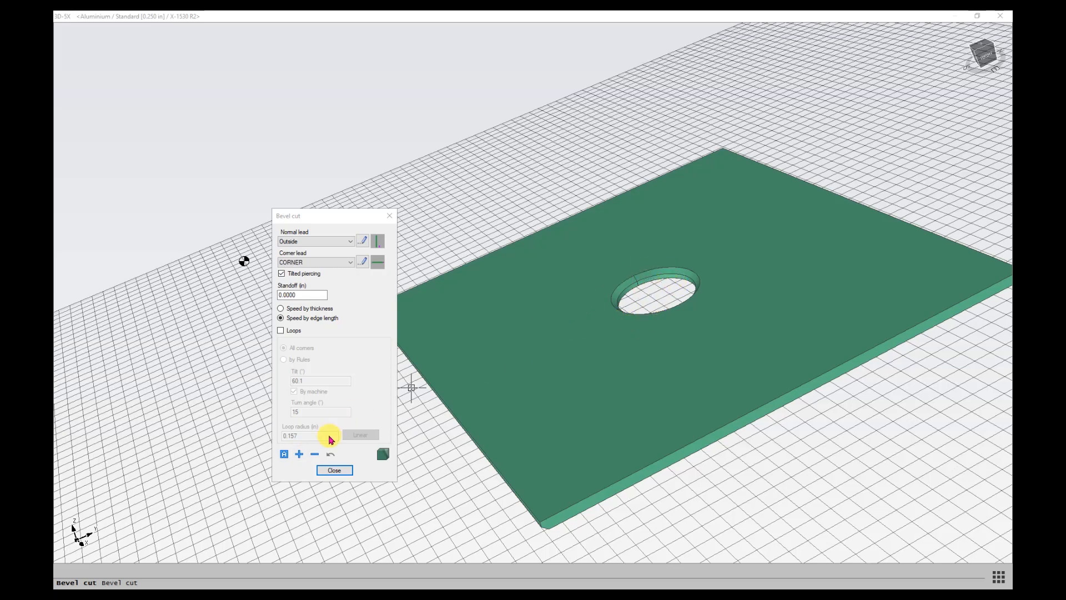
click(283, 455)
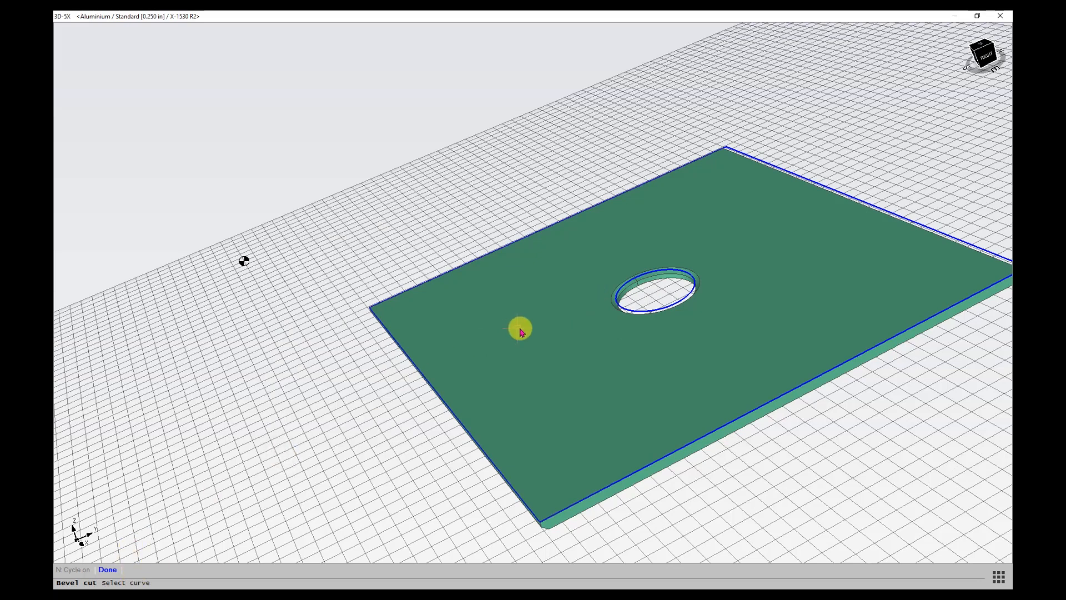
scroll(649, 283, up, 5)
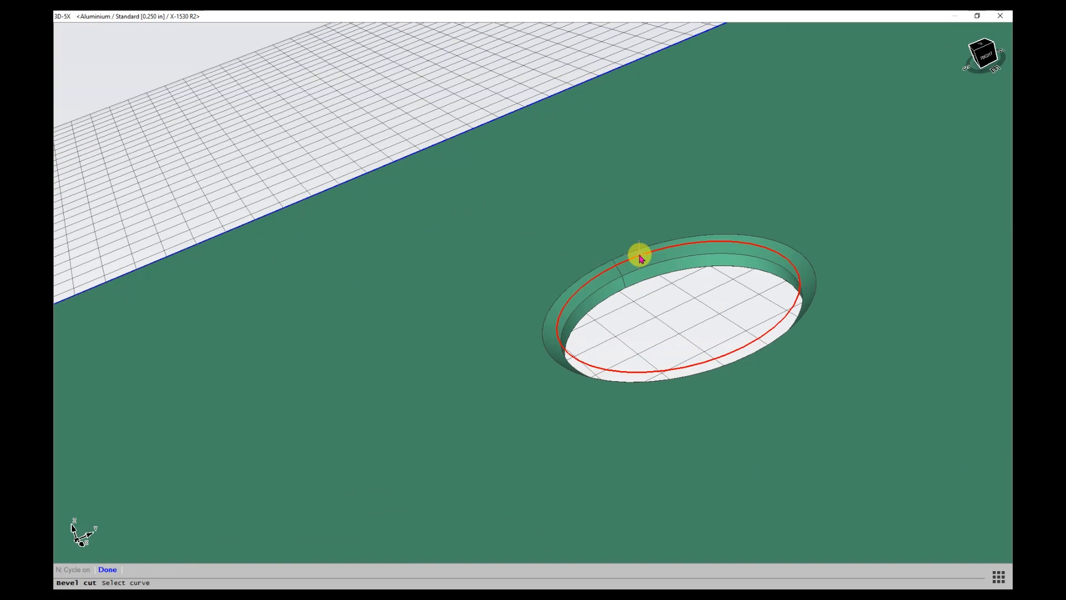
click(641, 257)
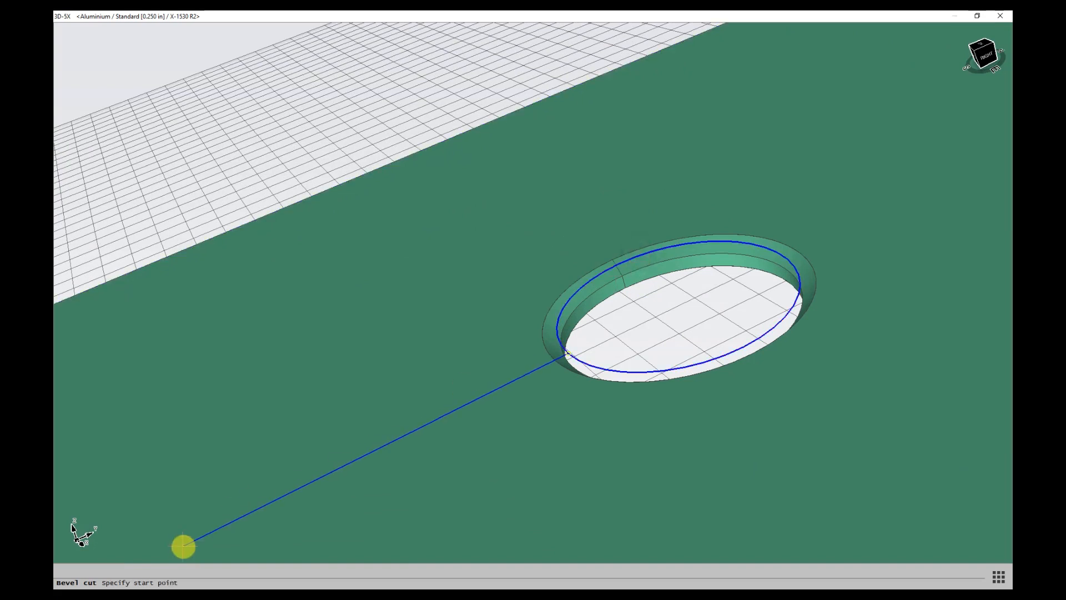
click(627, 276)
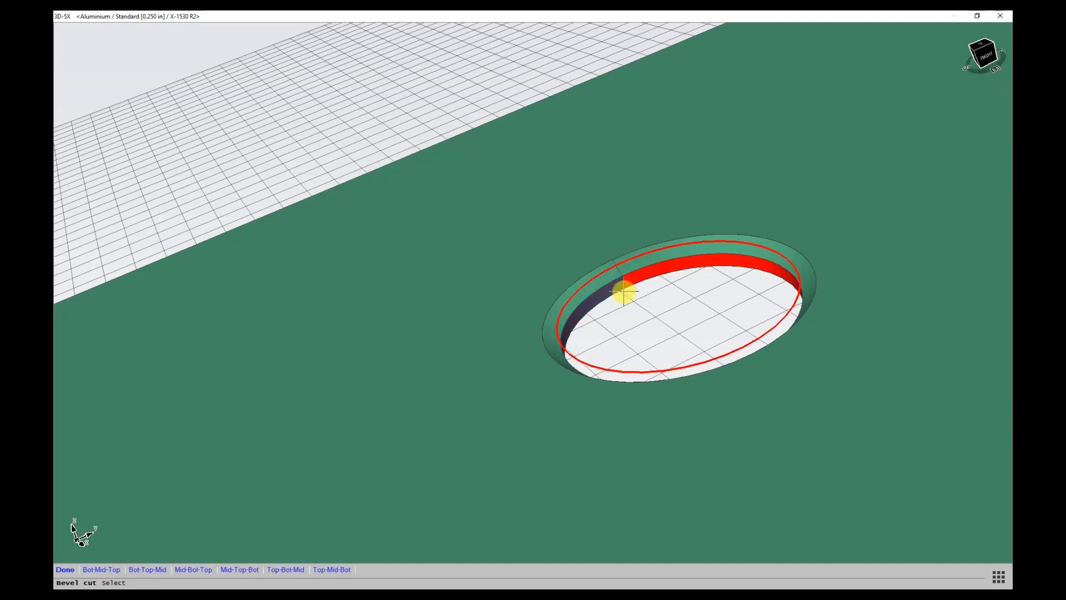
Step: Compare the Top-Bot-Mid, Mid-Top-Bot and Bot-Mid-Top cutting orders on the hole's faces
scroll(650, 292, up, 6)
scroll(651, 292, down, 5)
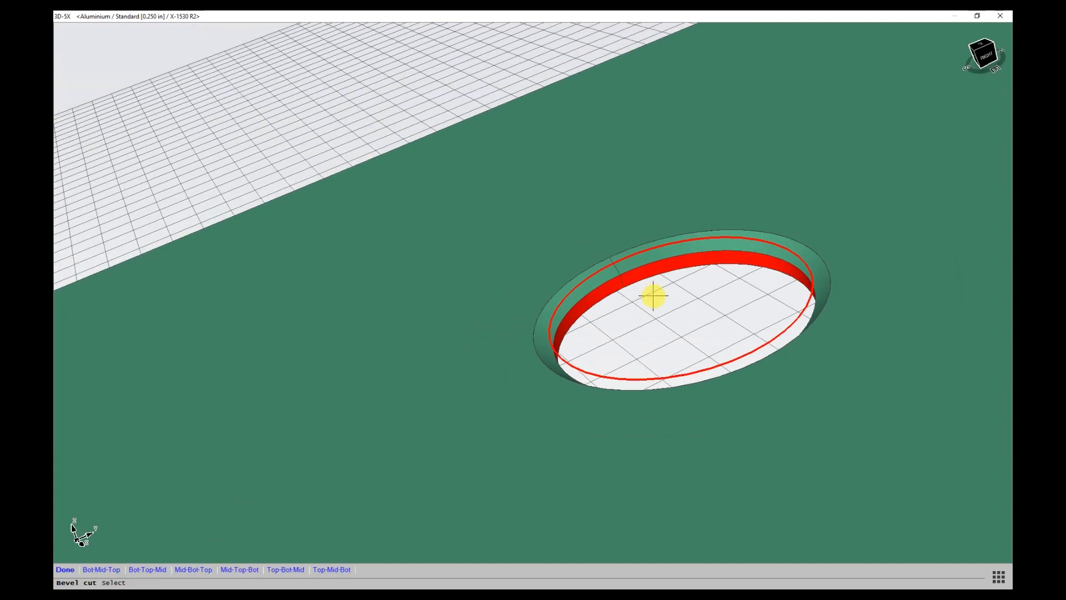
mouse_move(653, 296)
middle_down()
mouse_move(692, 341)
mouse_move(700, 376)
mouse_move(652, 352)
mouse_move(668, 286)
mouse_move(641, 335)
mouse_move(676, 361)
mouse_move(638, 289)
mouse_move(646, 304)
middle_up()
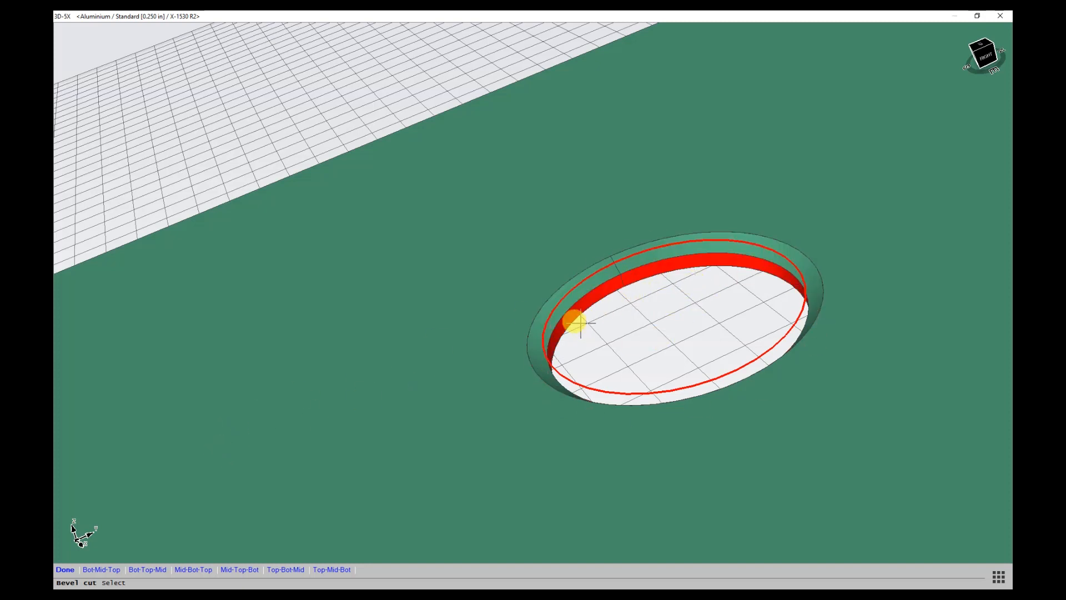
click(283, 573)
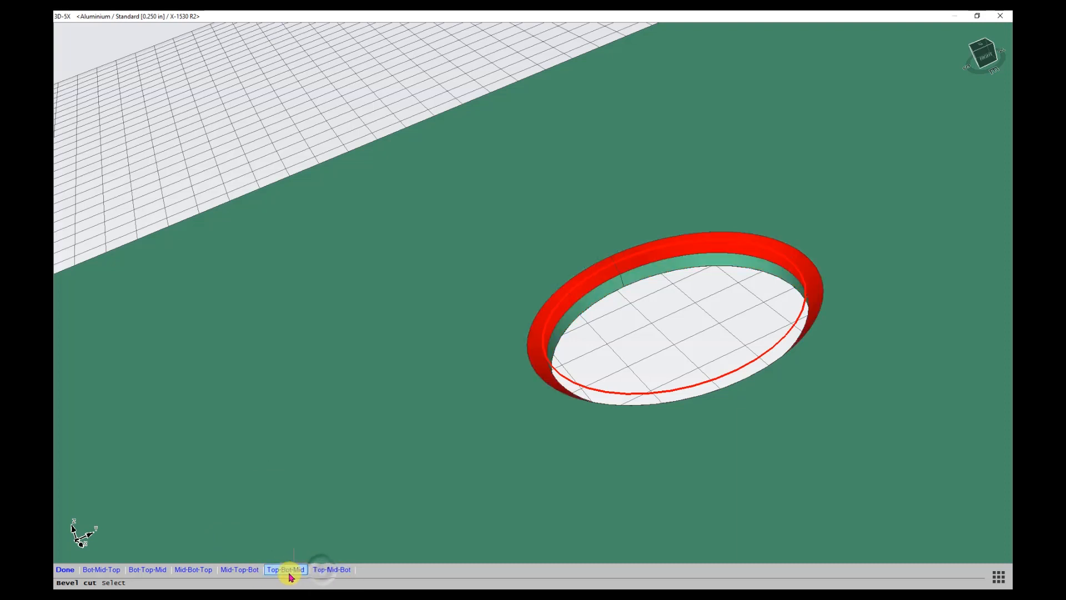
click(253, 576)
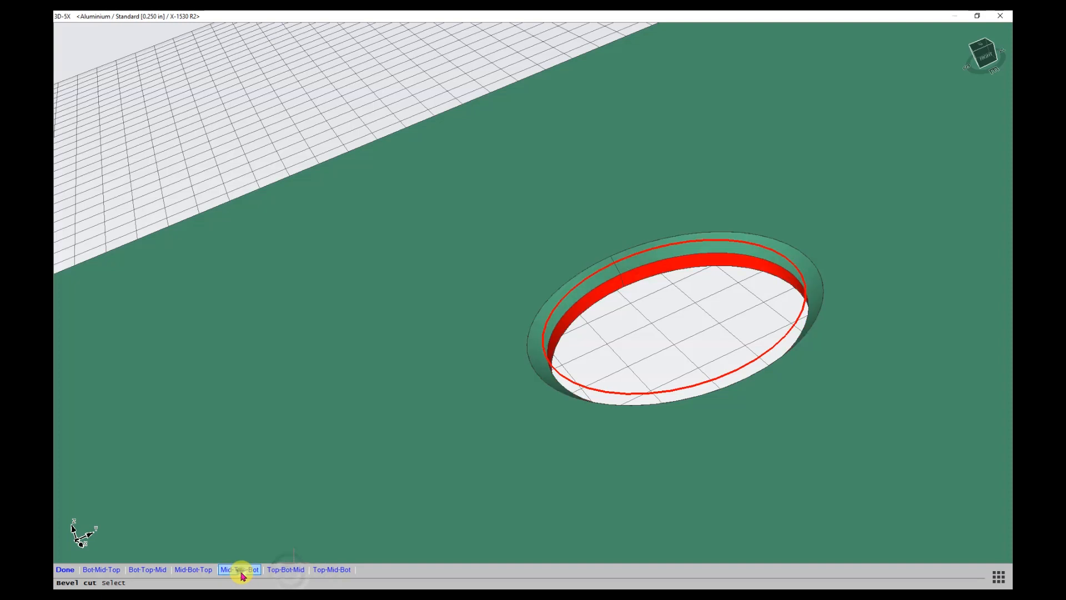
click(283, 574)
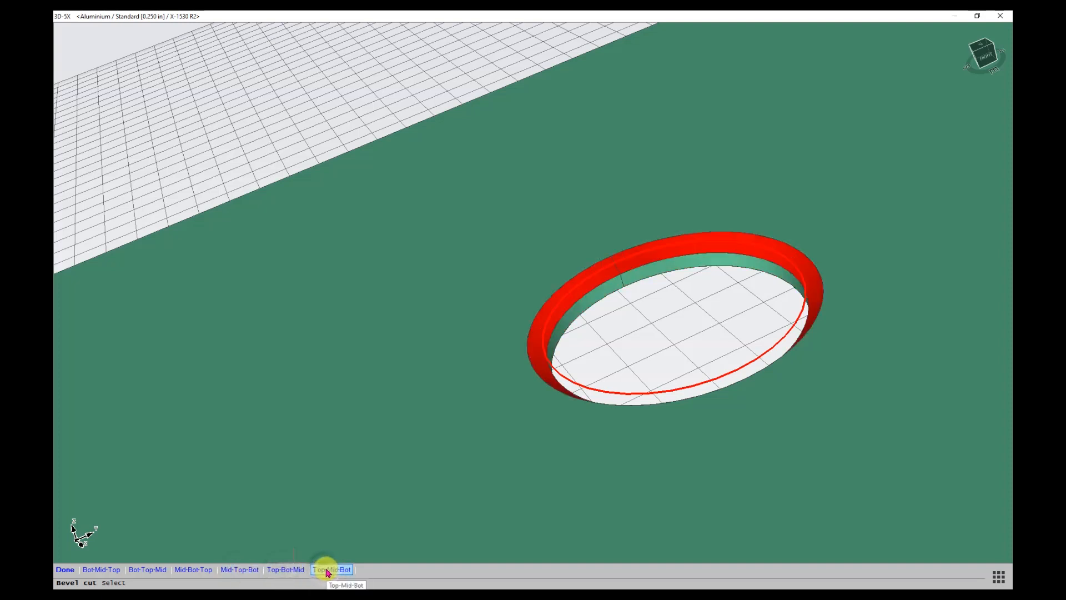
click(98, 570)
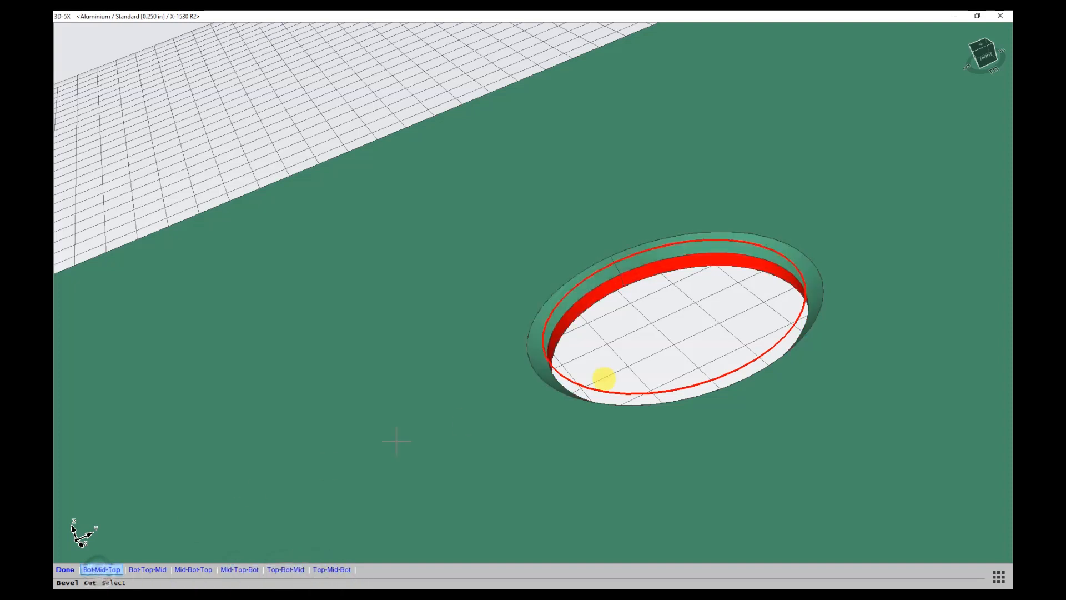
Step: Create the first cut on the hole's straight lower wall using the Bot-Mid-Top order
click(611, 275)
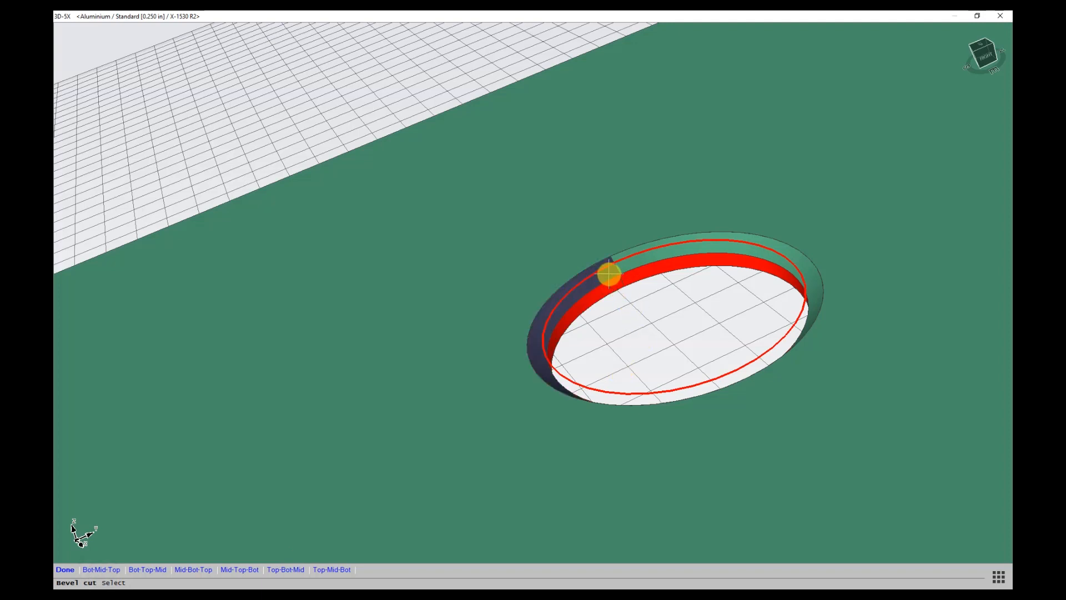
click(623, 262)
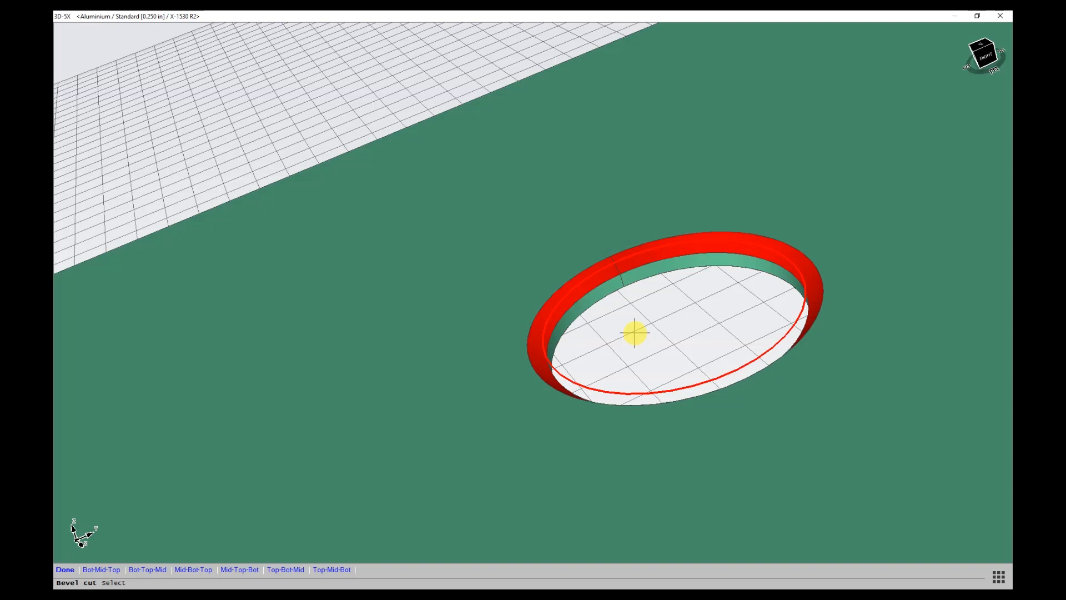
click(101, 570)
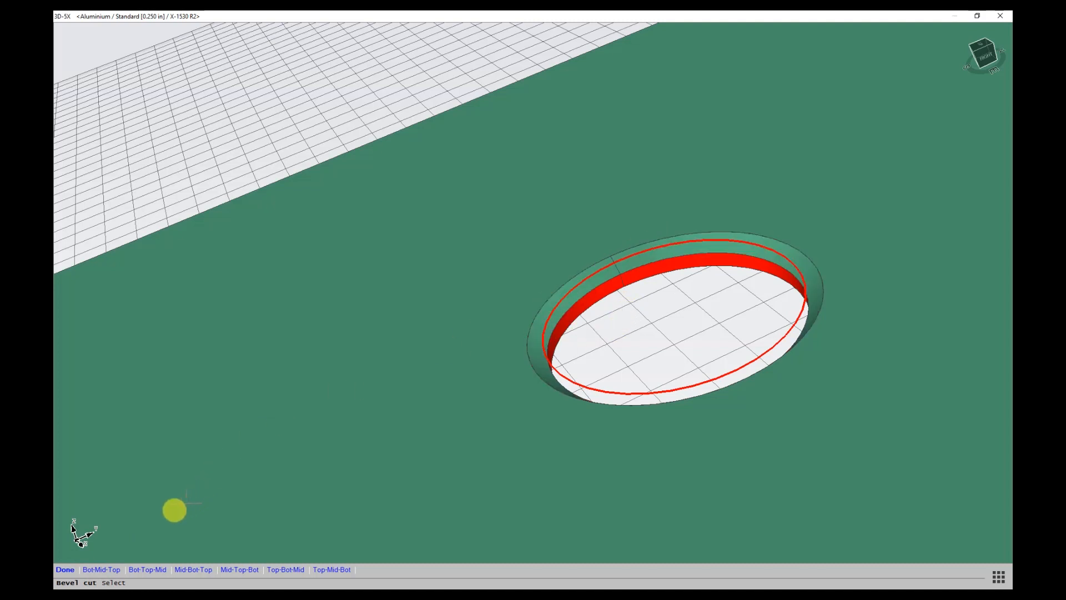
click(66, 573)
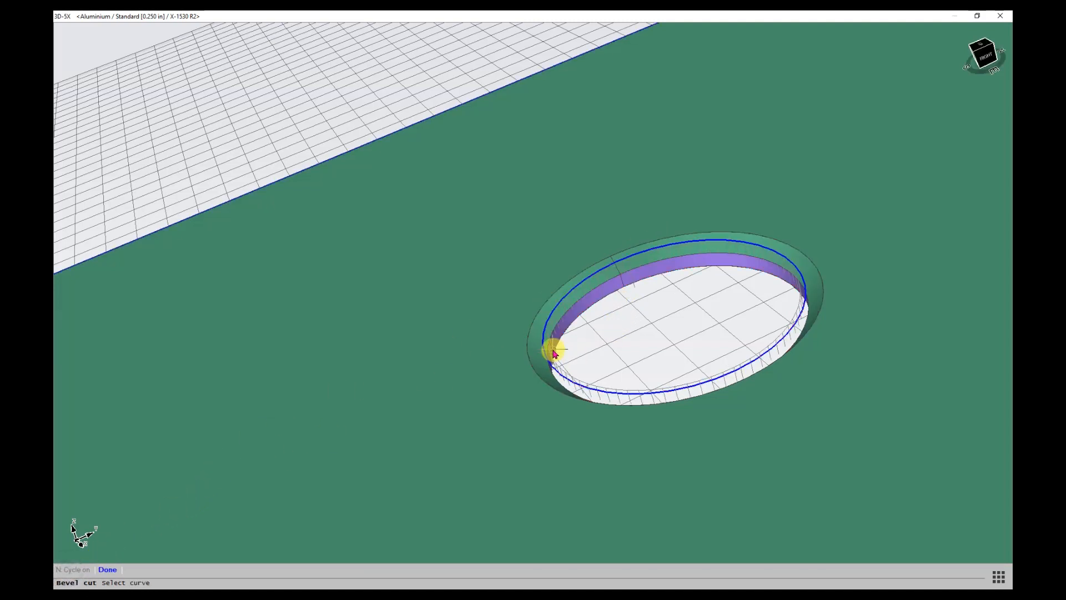
Step: Create the second cut on the hole's upper bevel face, using the hole contour with its start point at the seam line
scroll(623, 282, up, 1)
click(625, 254)
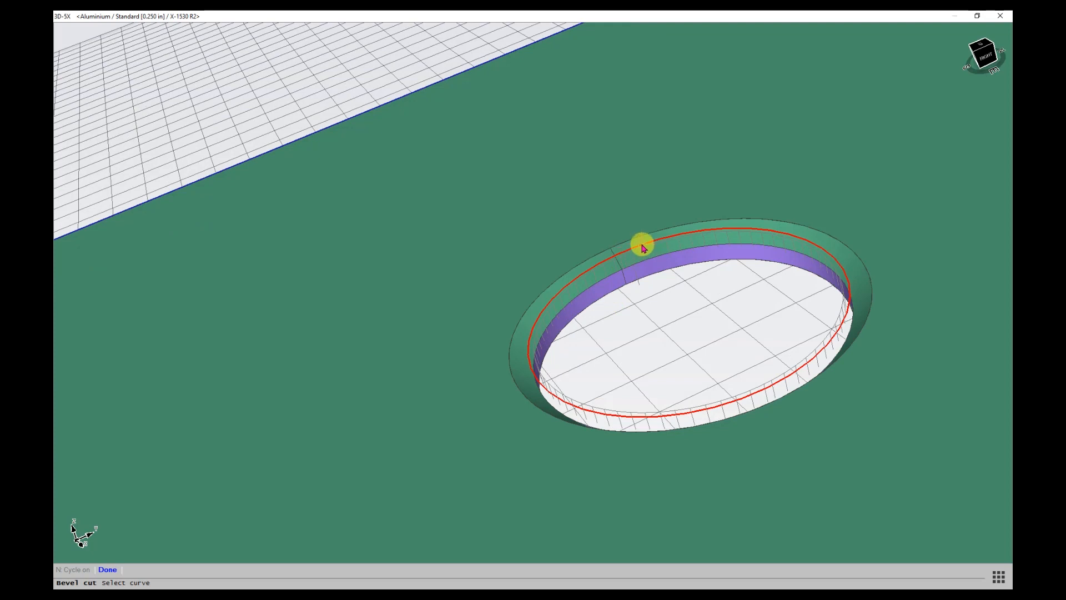
click(642, 245)
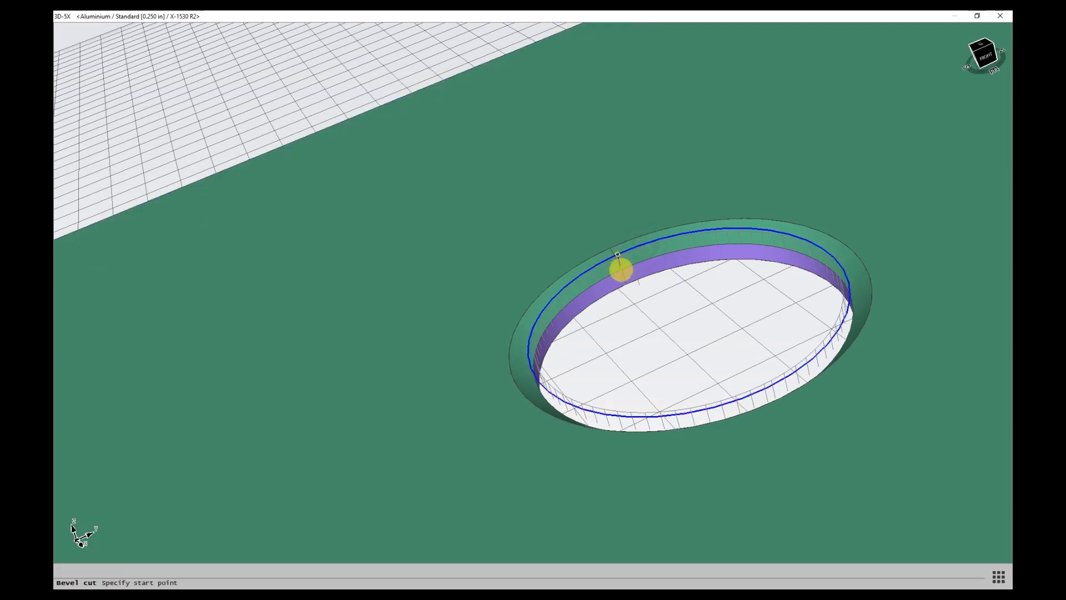
click(622, 270)
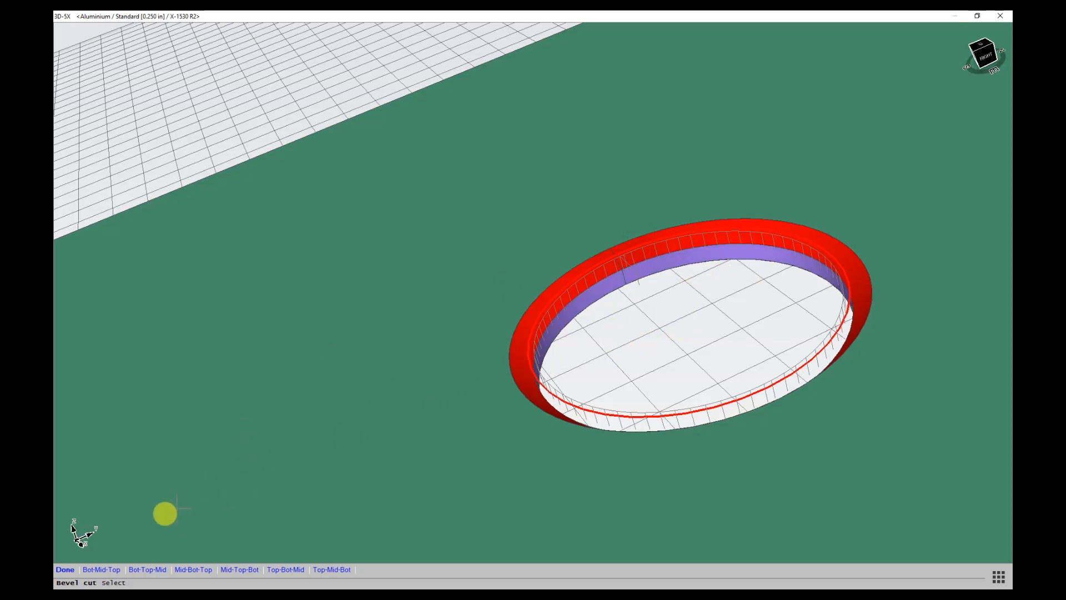
click(66, 570)
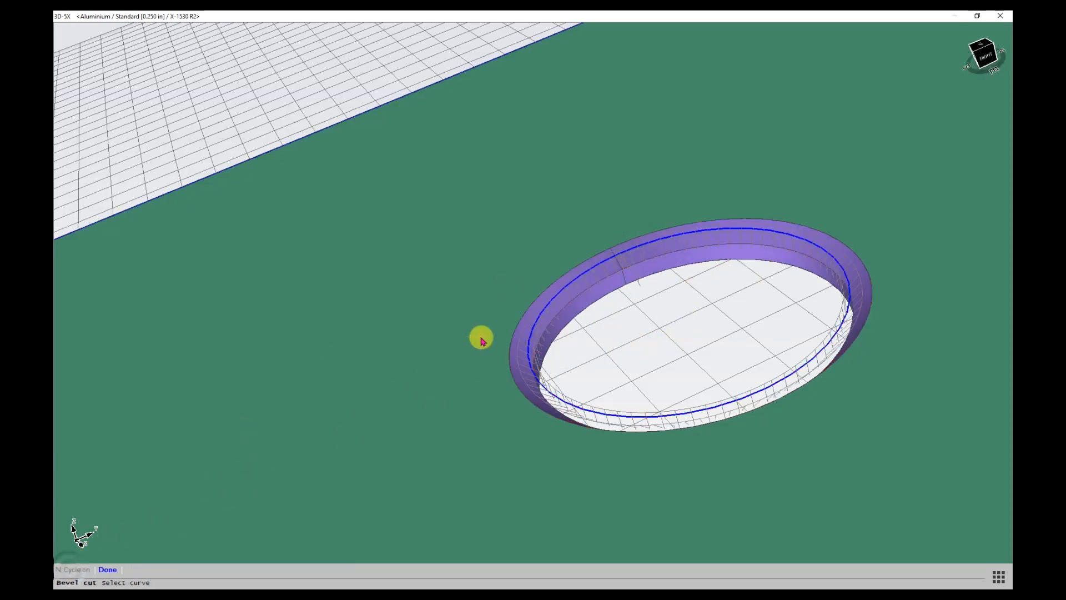
Step: Examine the hole's cut faces and the bevelled outer edges of the plate from several angles
scroll(483, 340, down, 3)
scroll(489, 358, up, 4)
scroll(509, 347, up, 3)
scroll(543, 328, down, 2)
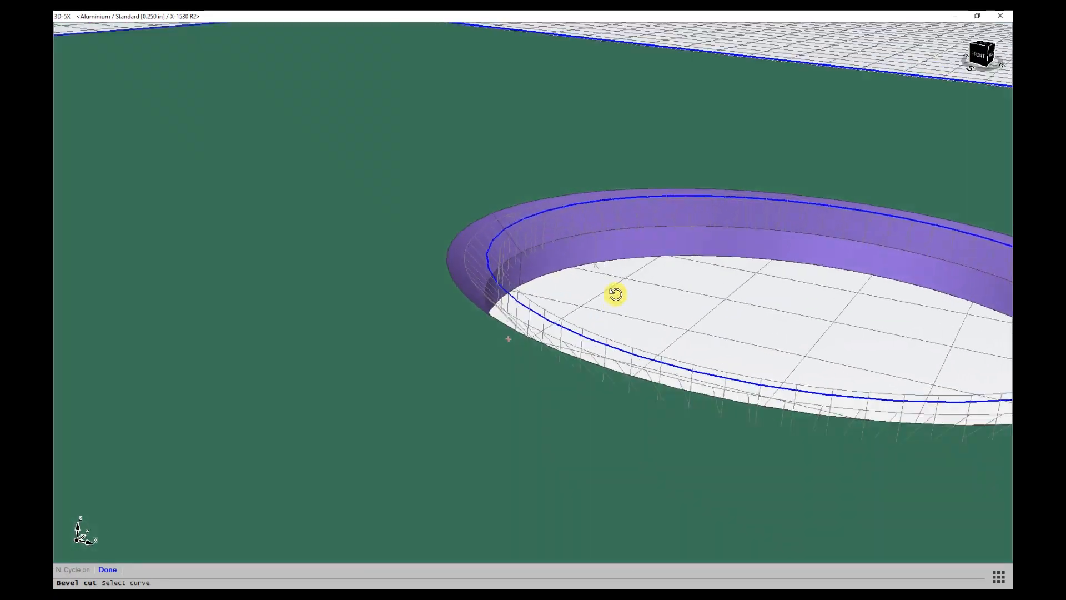
scroll(518, 336, up, 3)
scroll(504, 339, down, 6)
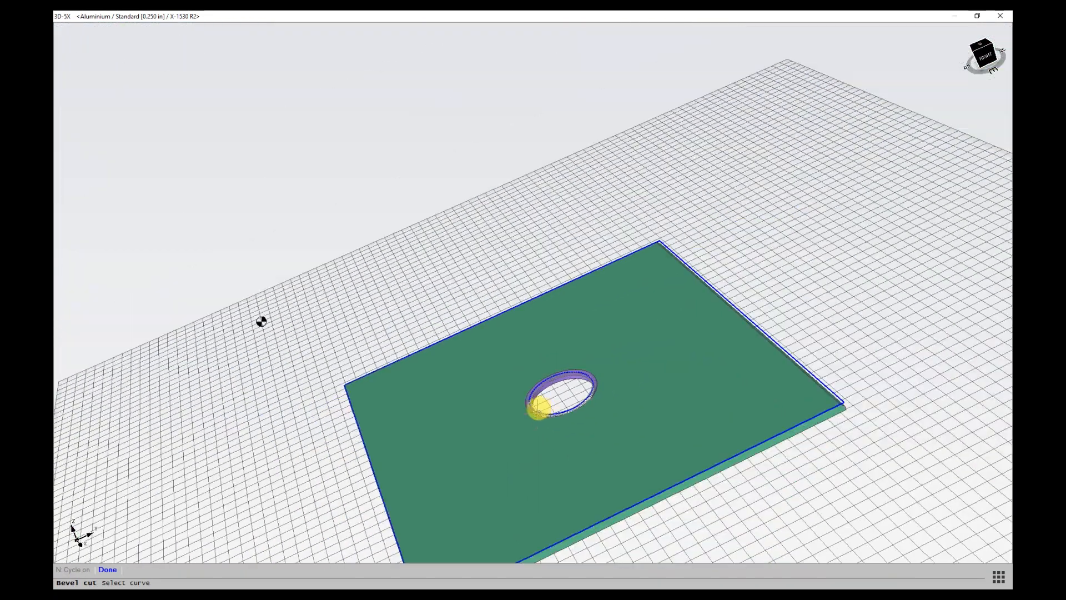
scroll(538, 404, up, 3)
scroll(530, 401, down, 3)
mouse_move(533, 402)
middle_down()
mouse_move(555, 366)
mouse_move(546, 390)
middle_up()
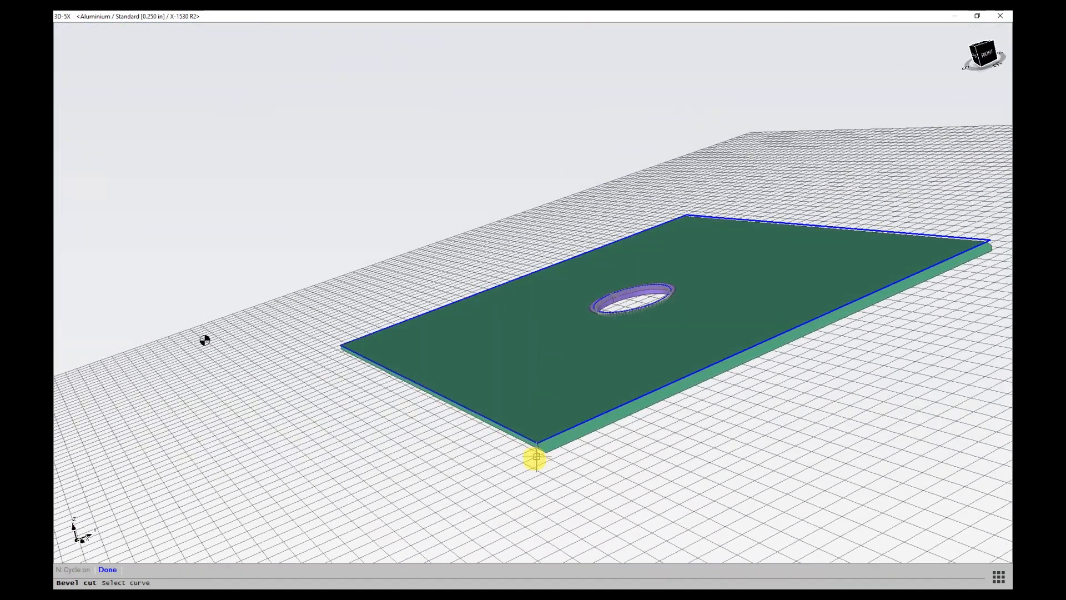
scroll(535, 459, up, 3)
mouse_move(533, 442)
middle_down()
mouse_move(547, 422)
mouse_move(543, 438)
mouse_move(553, 441)
middle_up()
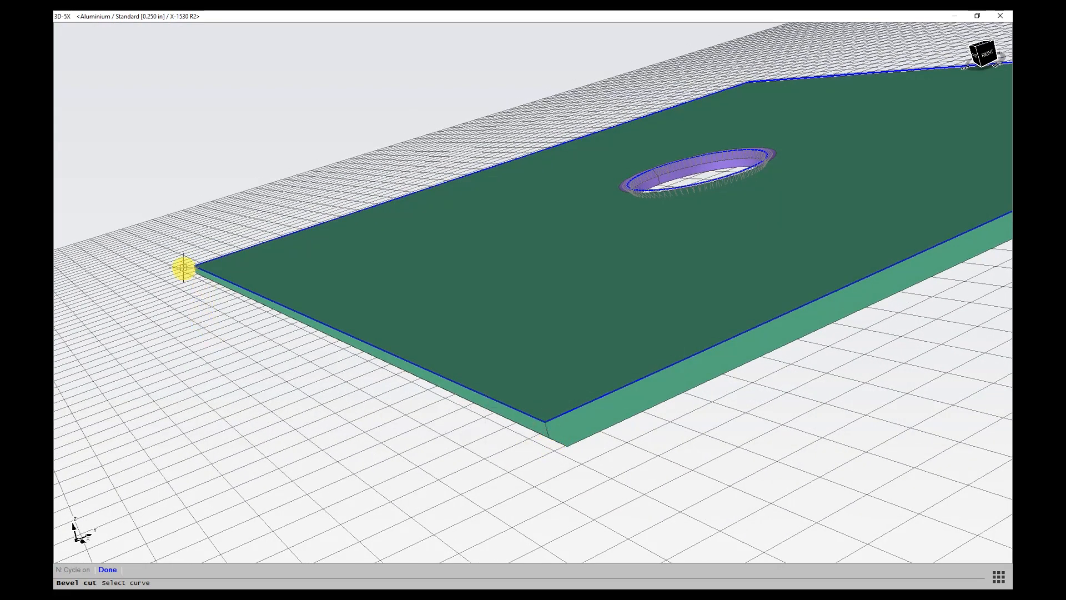
scroll(219, 300, up, 3)
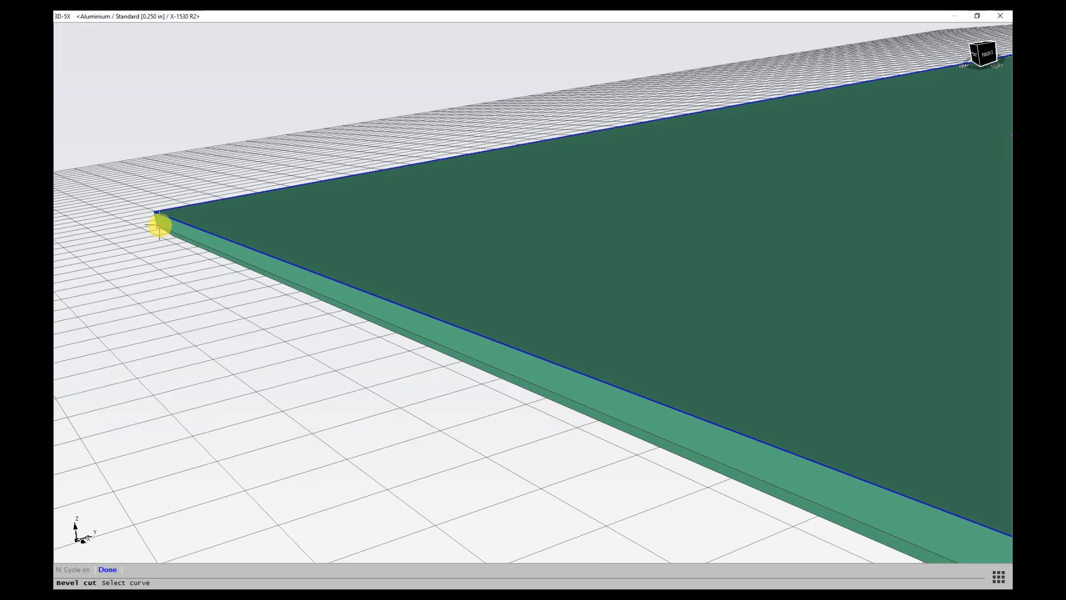
scroll(159, 225, down, 3)
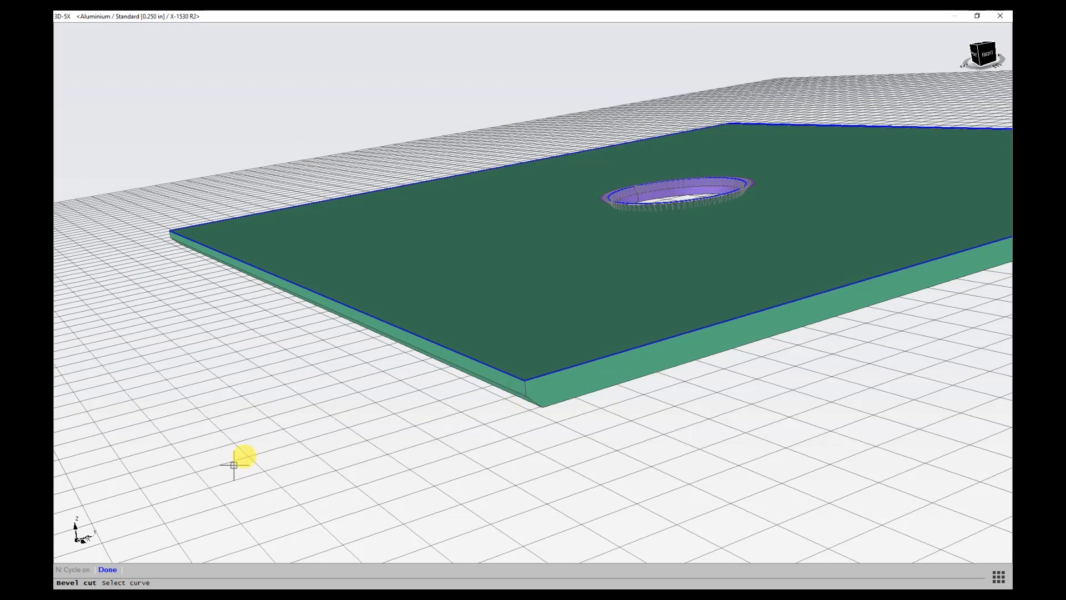
Step: Restart curve selection and cut only the lower bevel face of the plate's bottom-bevelled edge, specifying its start and end corners and direction
click(107, 570)
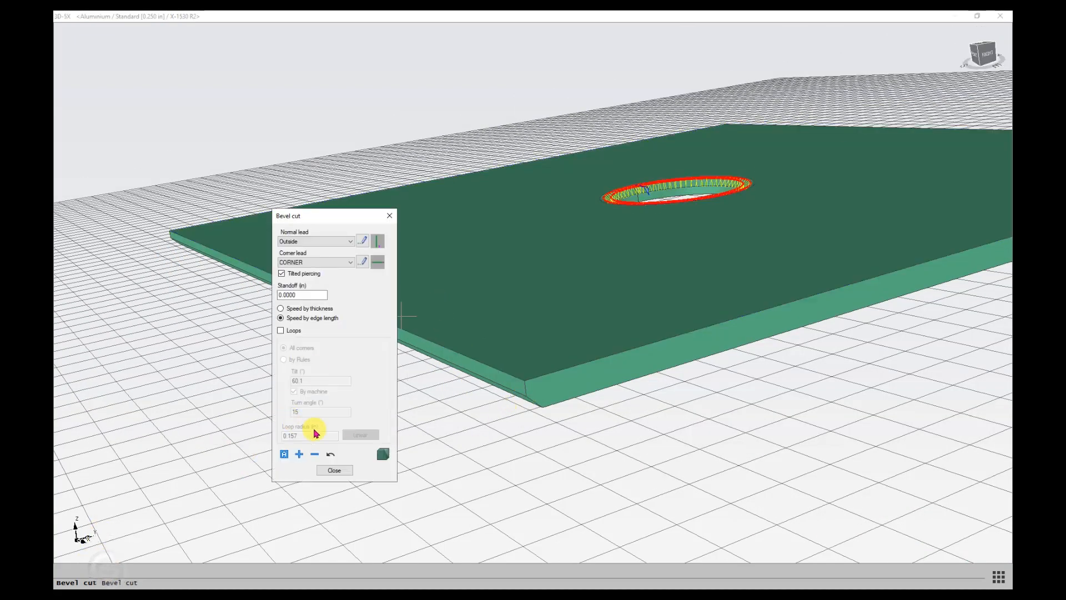
click(298, 455)
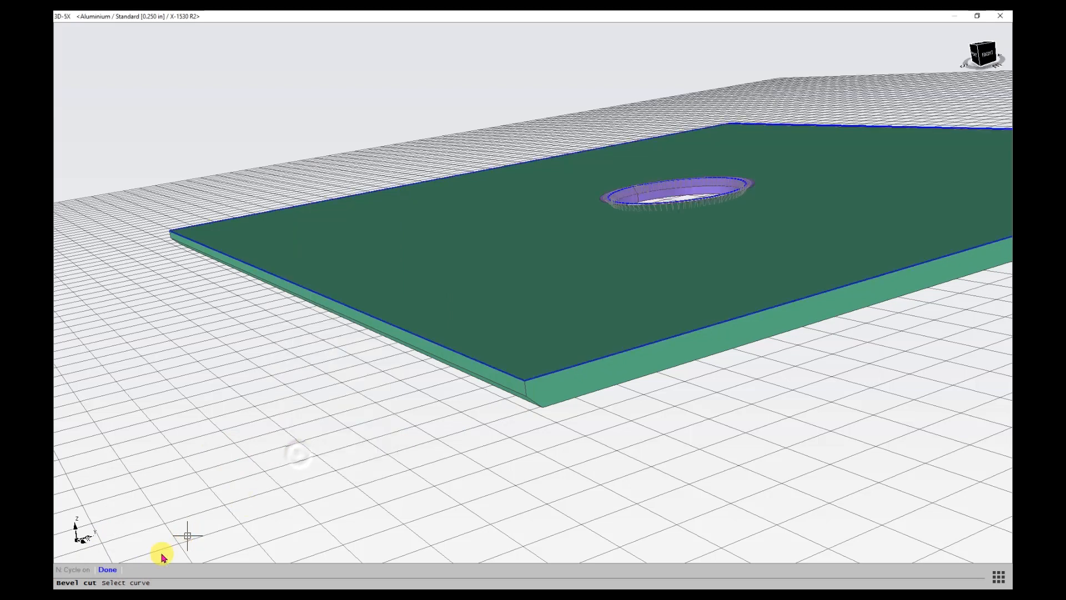
click(371, 316)
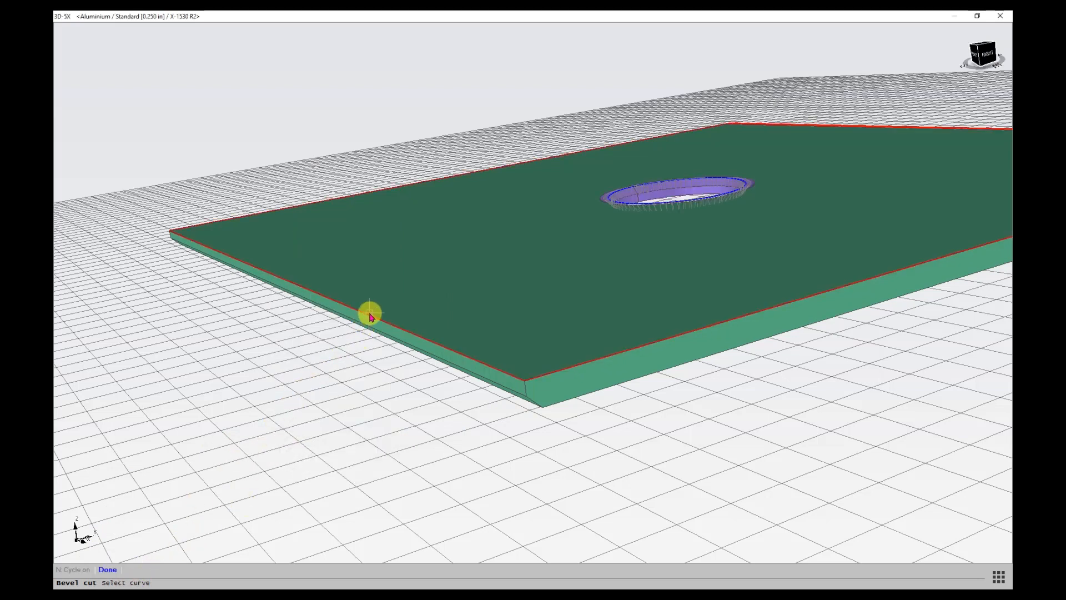
click(370, 316)
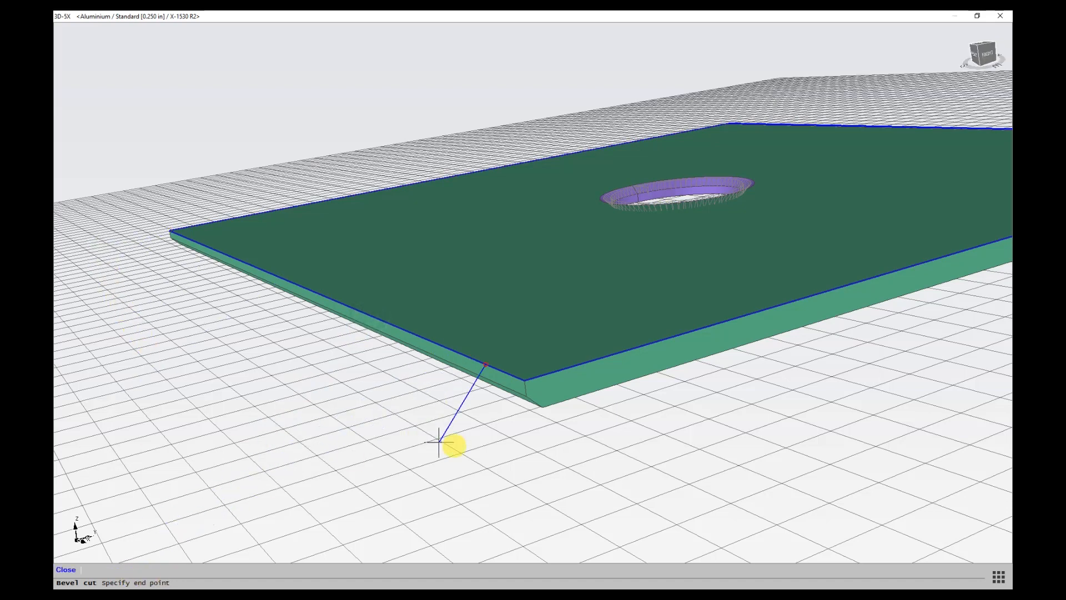
click(555, 407)
click(533, 440)
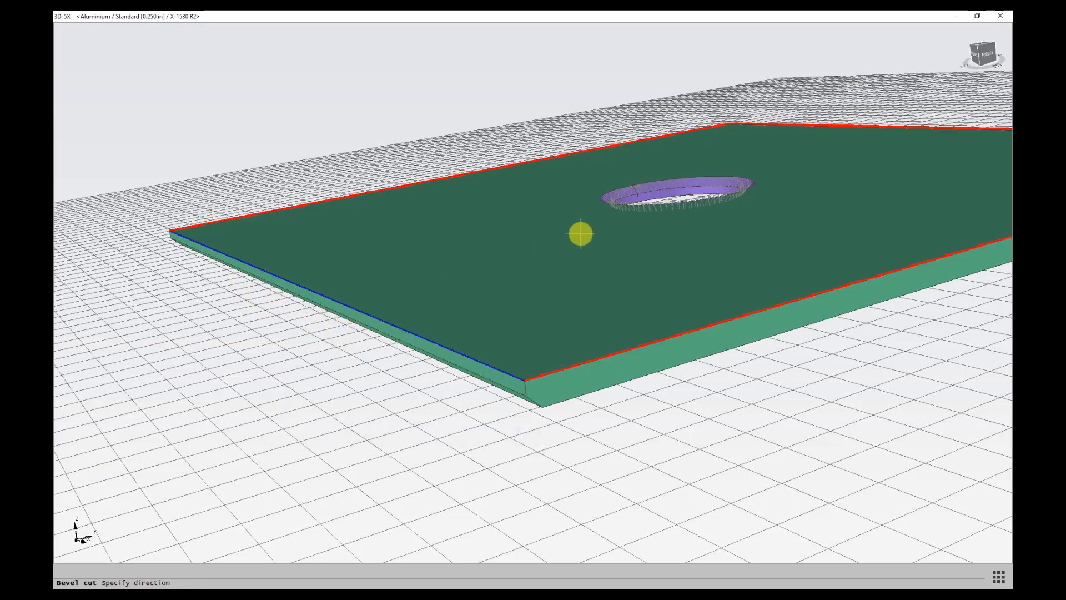
click(308, 286)
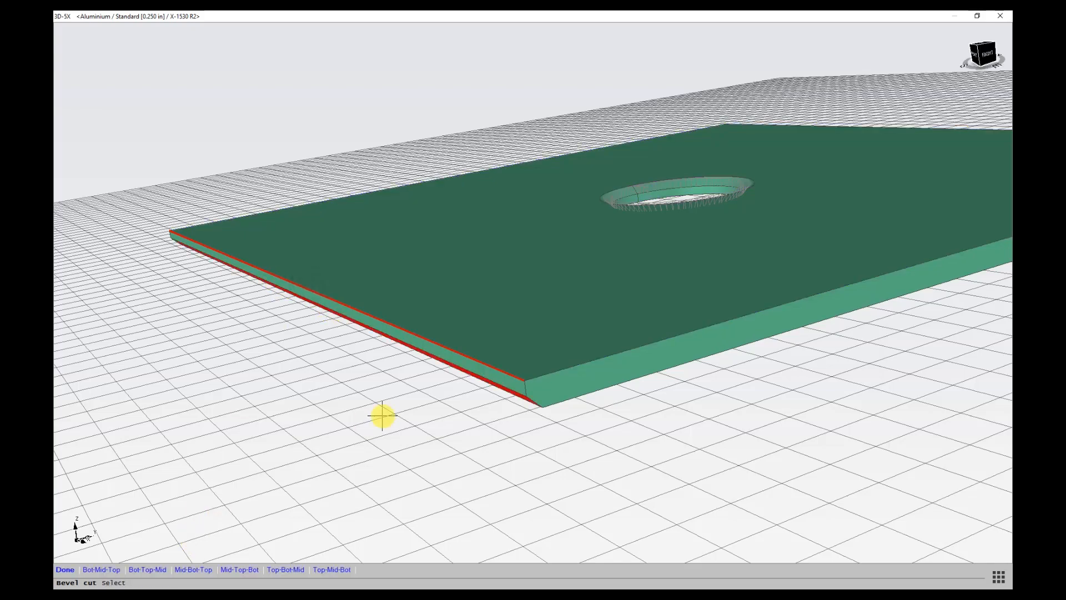
mouse_move(382, 416)
middle_down()
mouse_move(383, 341)
mouse_move(374, 342)
mouse_move(371, 402)
middle_up()
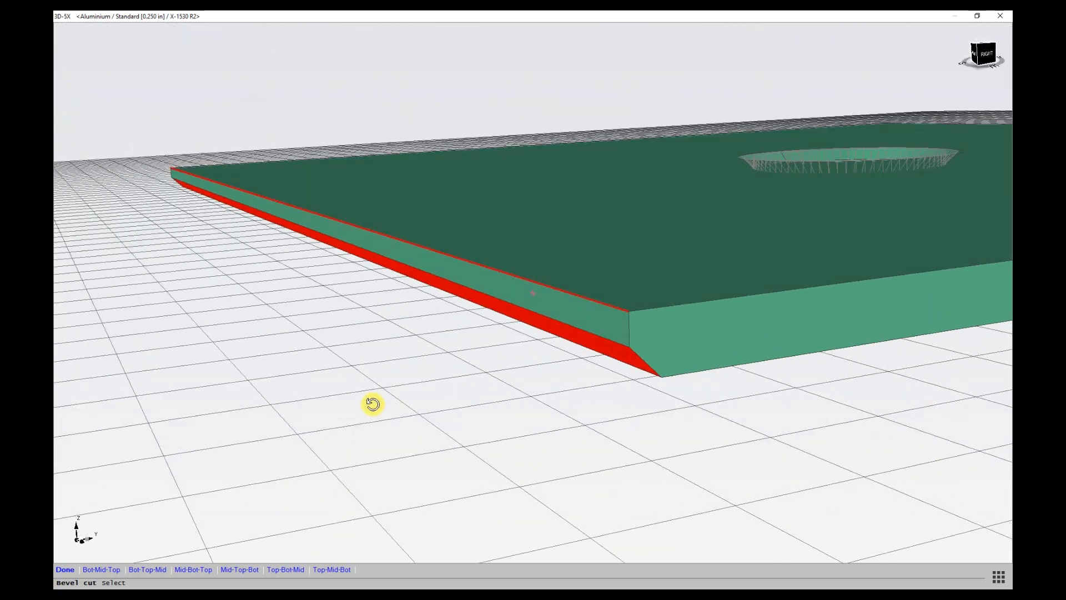
click(68, 571)
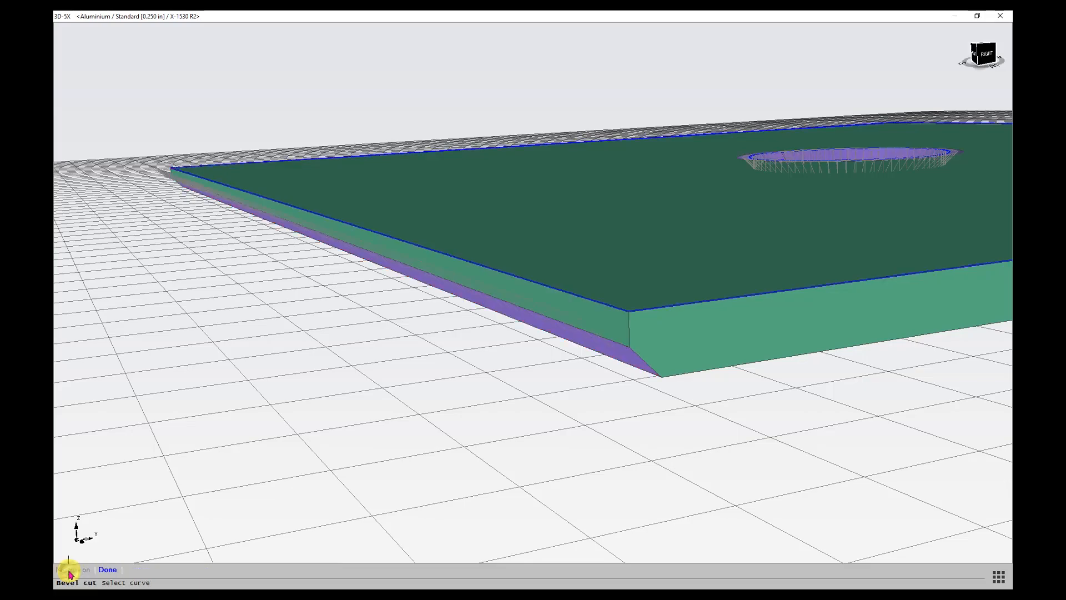
Step: Cut only the upper bevel face of the opposite, top-bevelled edge from corner to corner, using the Top-Mid-Bot order
scroll(289, 472, down, 5)
middle_drag(489, 441, 537, 457)
scroll(654, 483, up, 5)
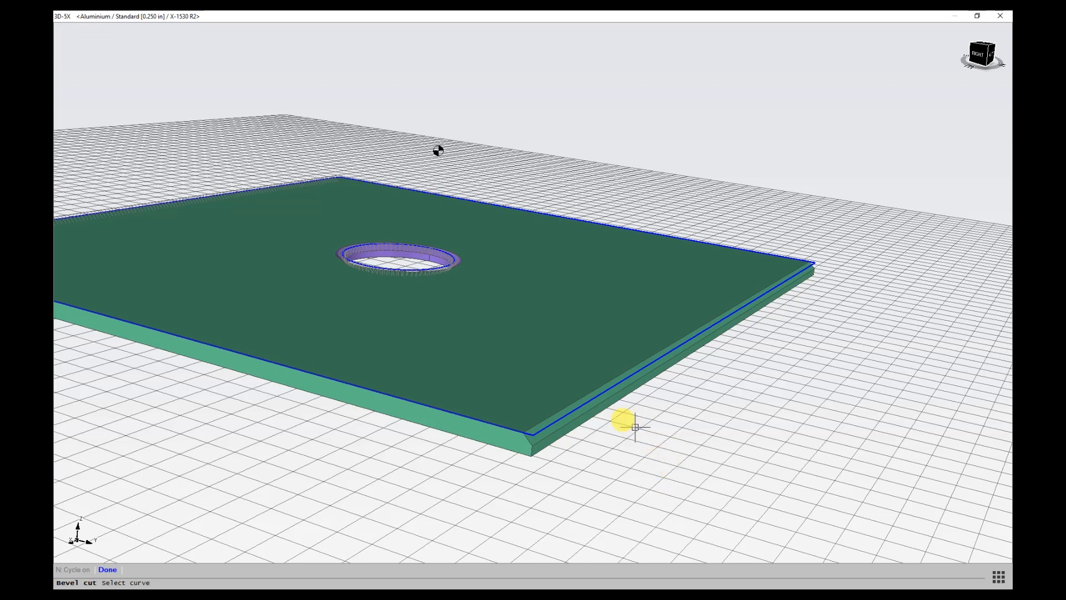
click(590, 399)
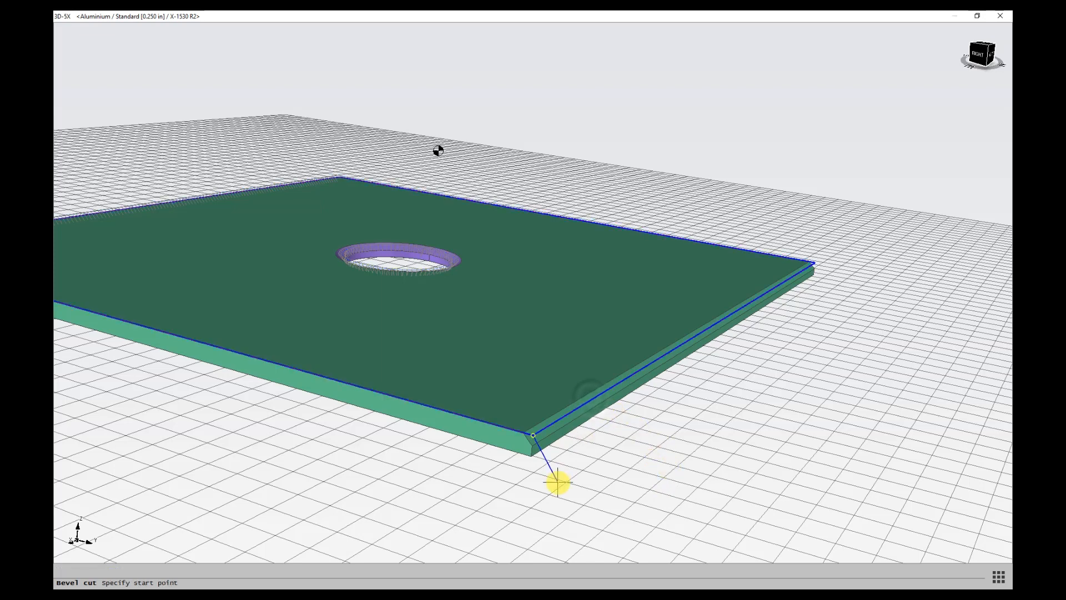
click(885, 295)
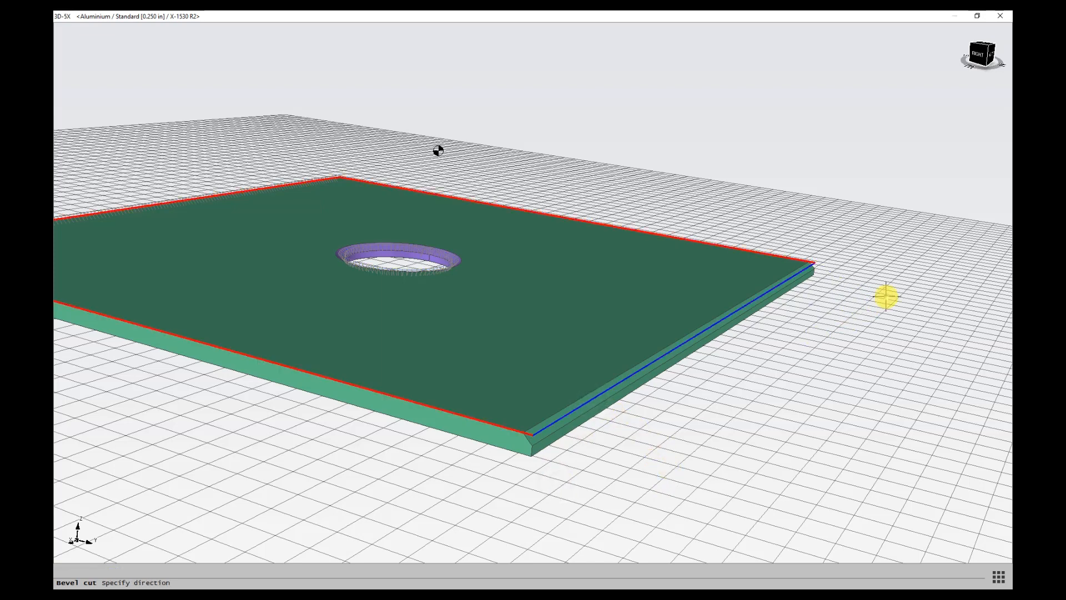
click(761, 378)
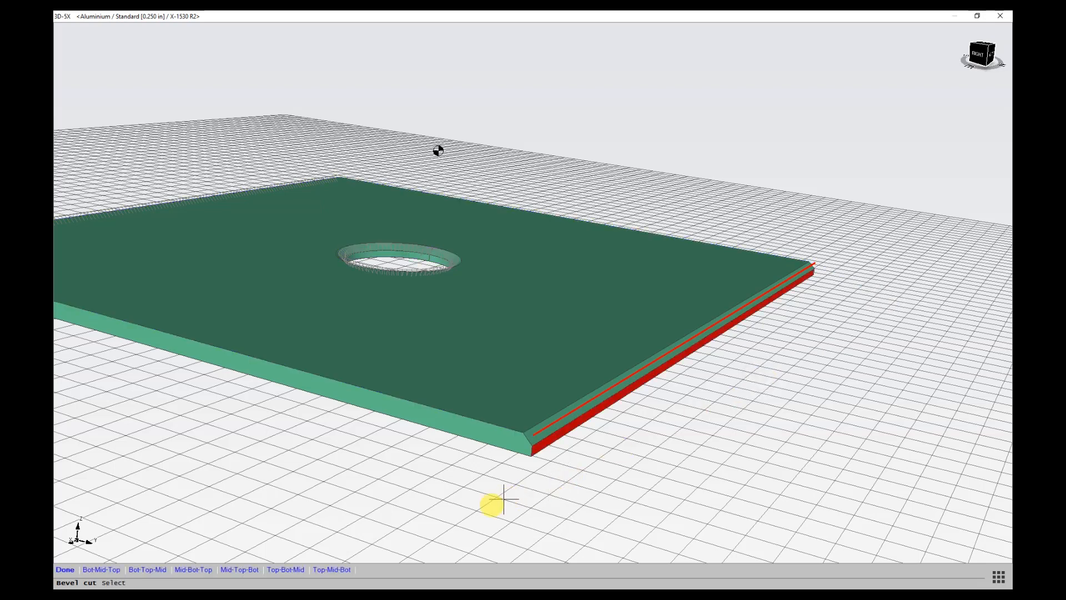
scroll(557, 455, up, 2)
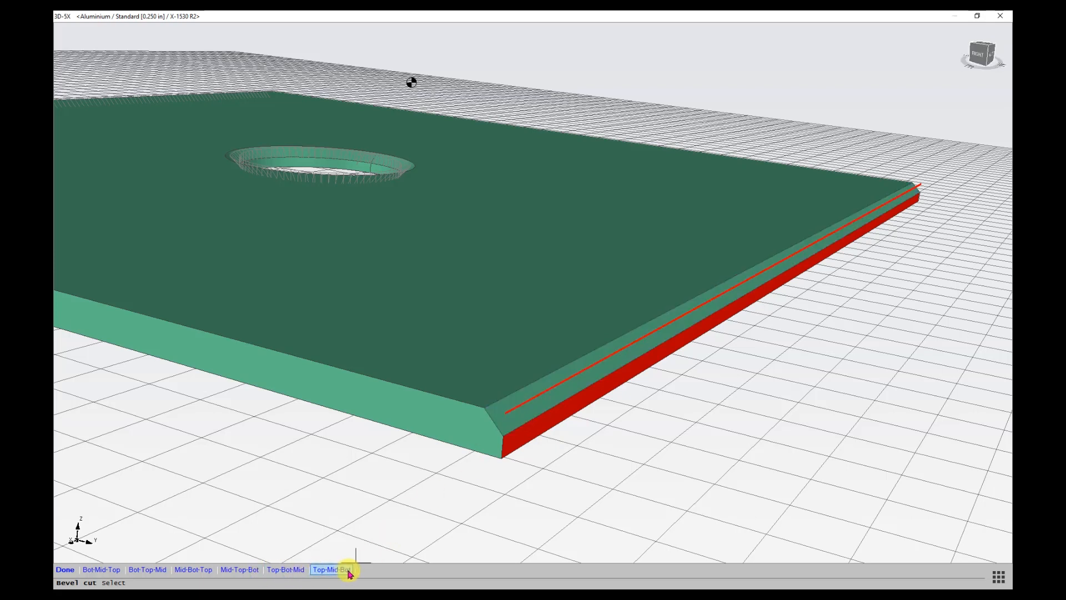
click(530, 413)
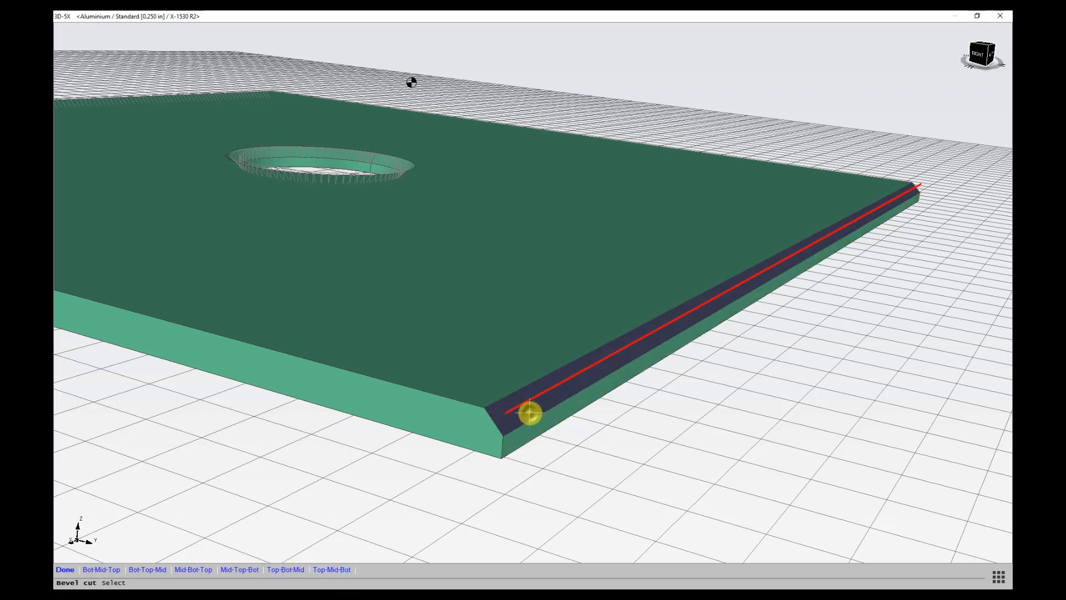
click(69, 572)
Step: Create the final cut around the plate's whole outer contour on the remaining wall faces, starting at a corner of the top-bevelled edge
middle_drag(404, 431, 297, 495)
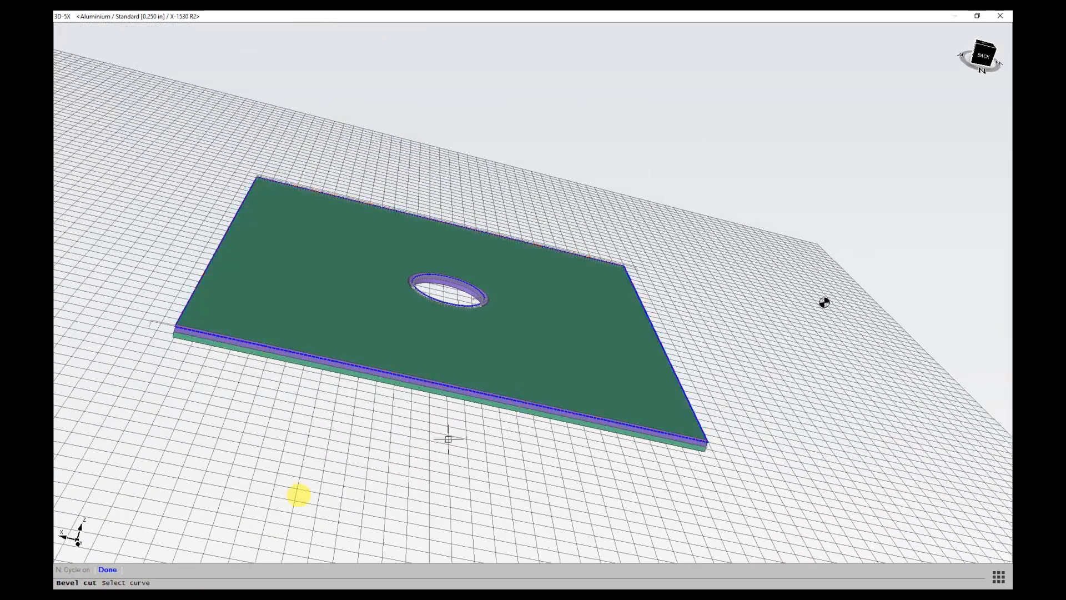
click(702, 421)
key(Return)
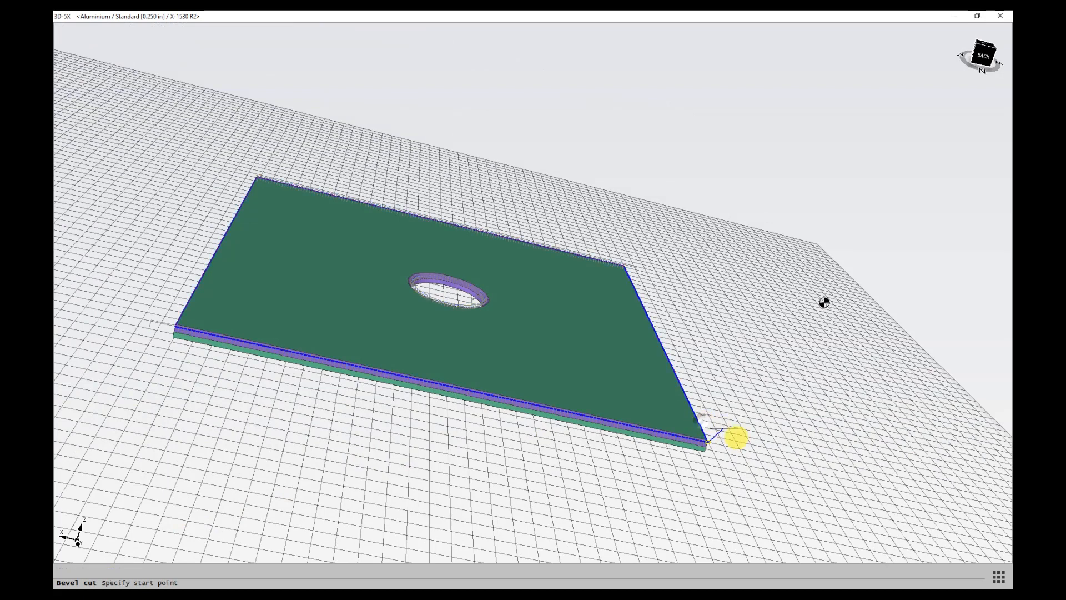
click(750, 473)
click(747, 405)
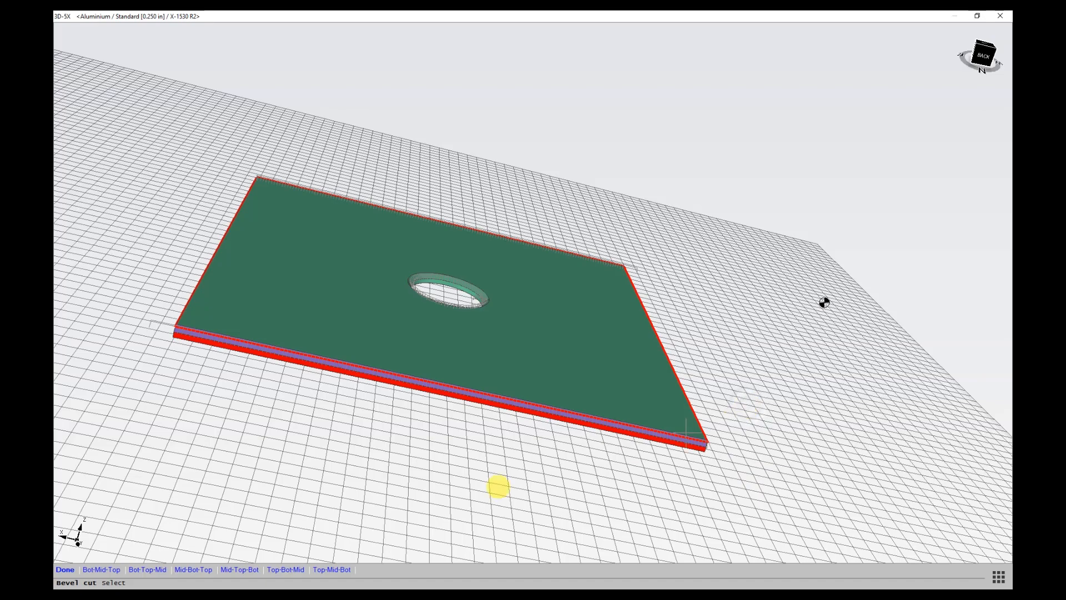
scroll(181, 390, up, 3)
scroll(195, 401, down, 3)
middle_drag(227, 416, 352, 428)
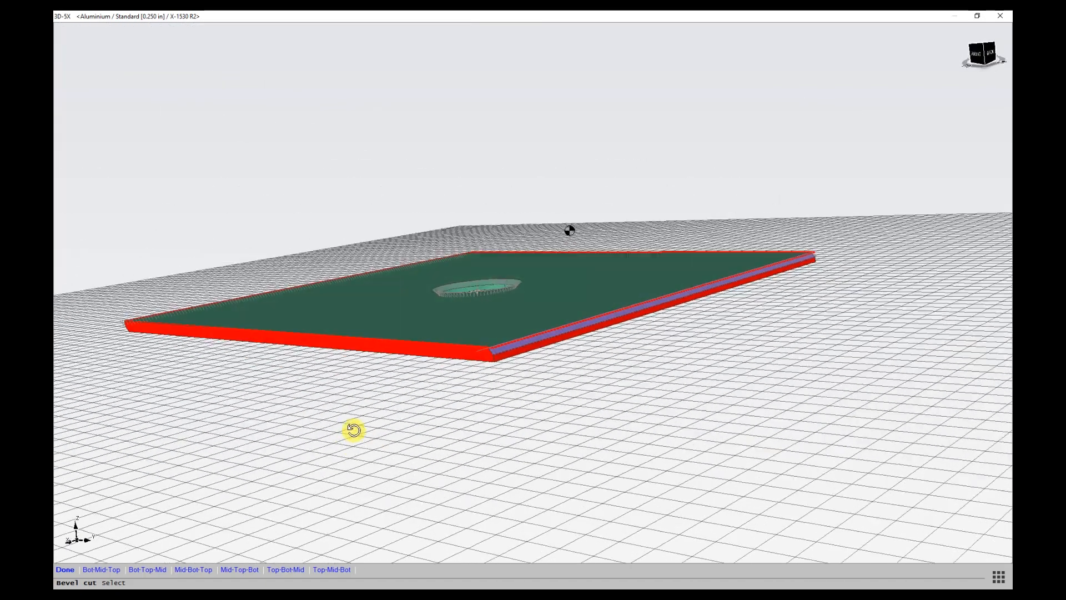
click(65, 570)
scroll(492, 352, up, 3)
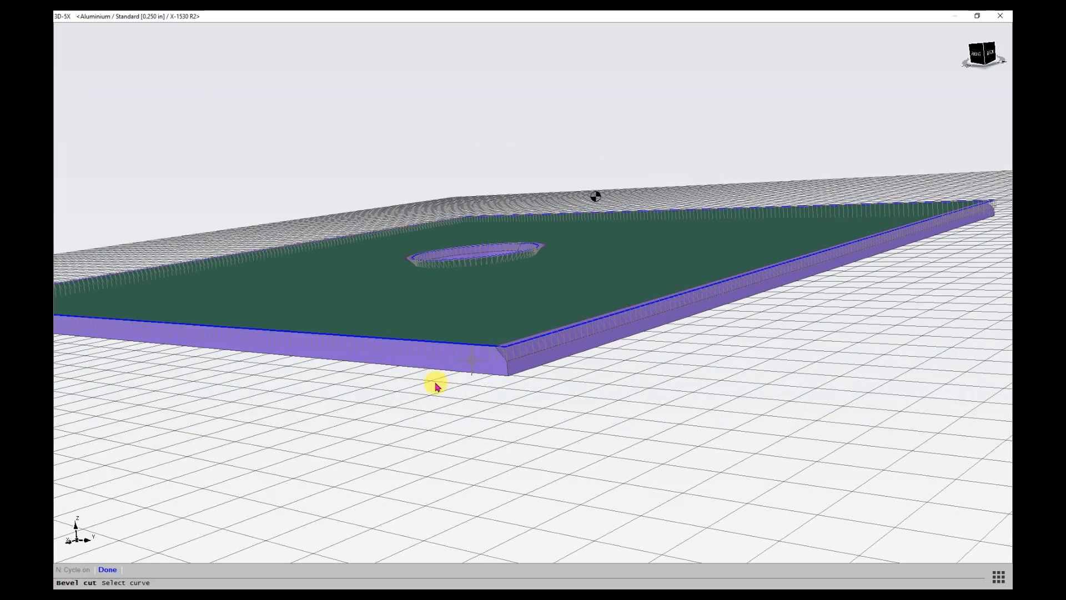
scroll(436, 387, up, 2)
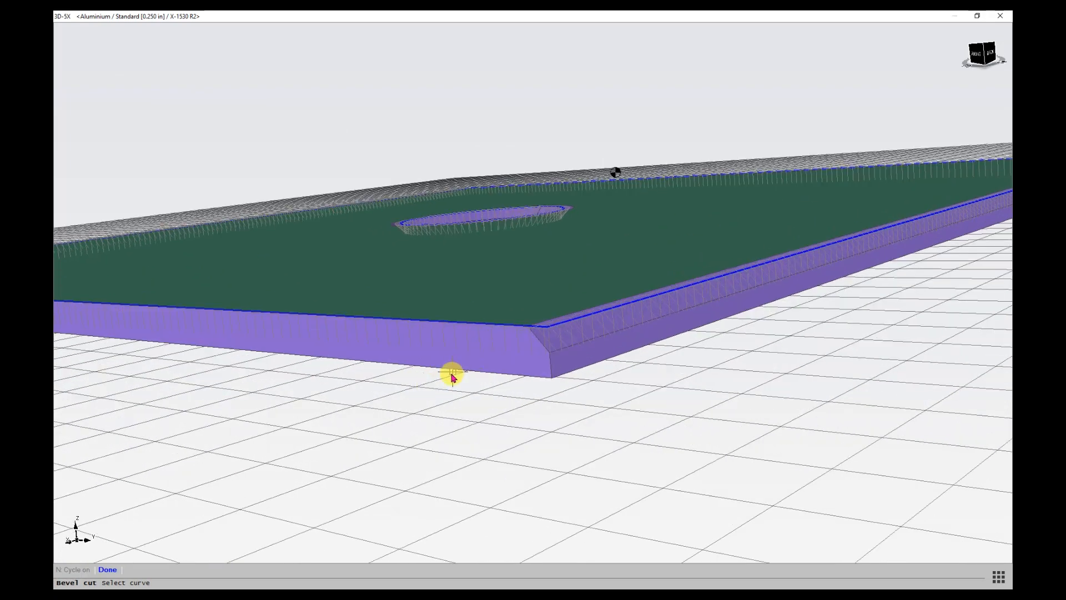
Step: Finish curve selection, check the toolpaths and leads on the hole and outer edges, and close the bevel cut settings
click(106, 571)
scroll(552, 351, down, 1)
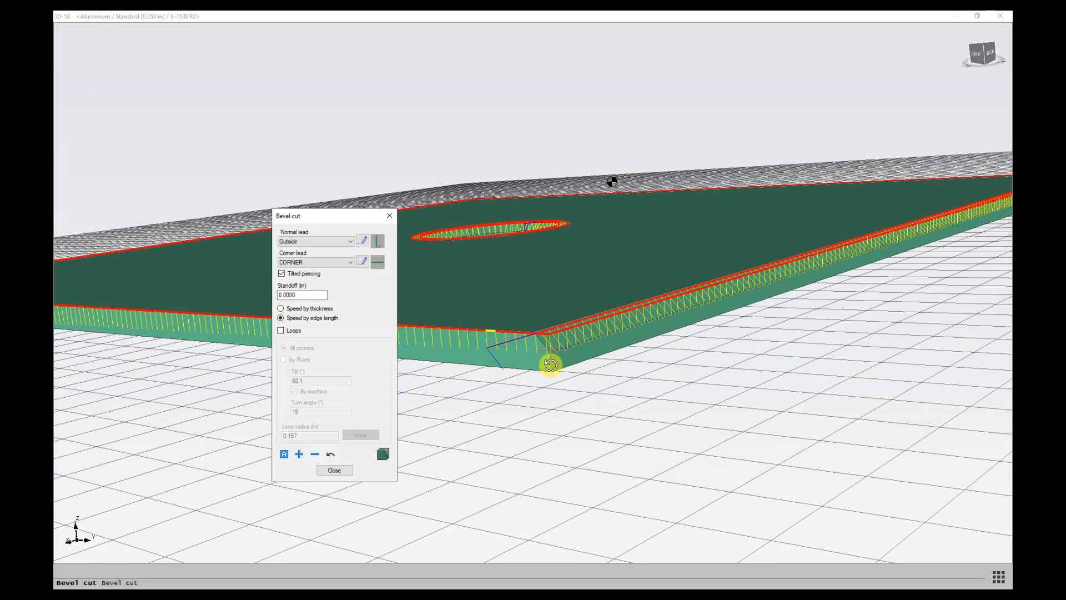
middle_drag(550, 364, 546, 405)
scroll(549, 411, down, 4)
scroll(503, 234, up, 5)
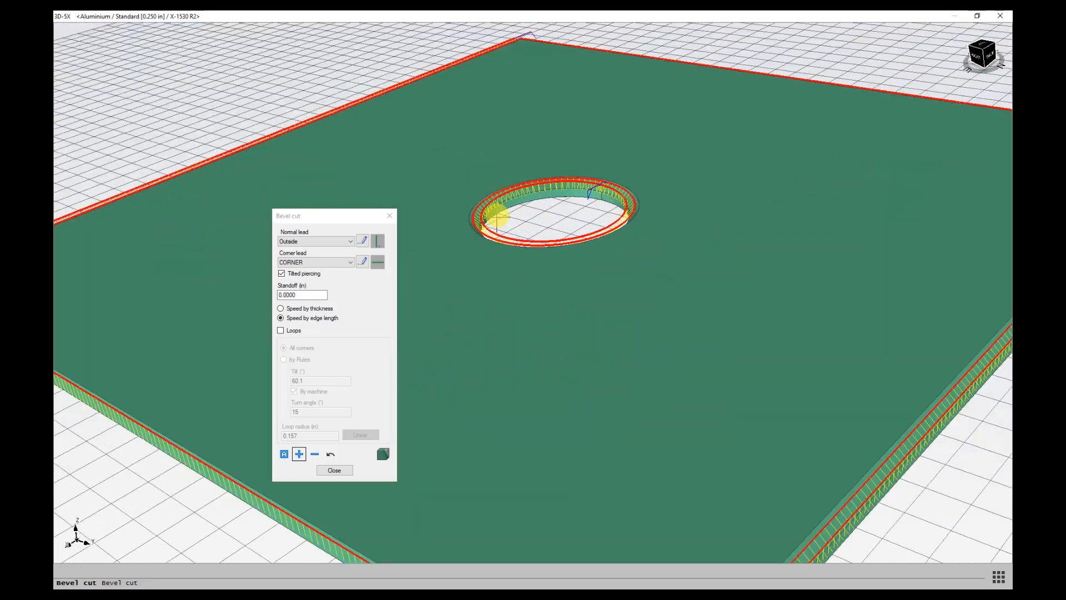
scroll(518, 281, down, 5)
scroll(571, 326, down, 5)
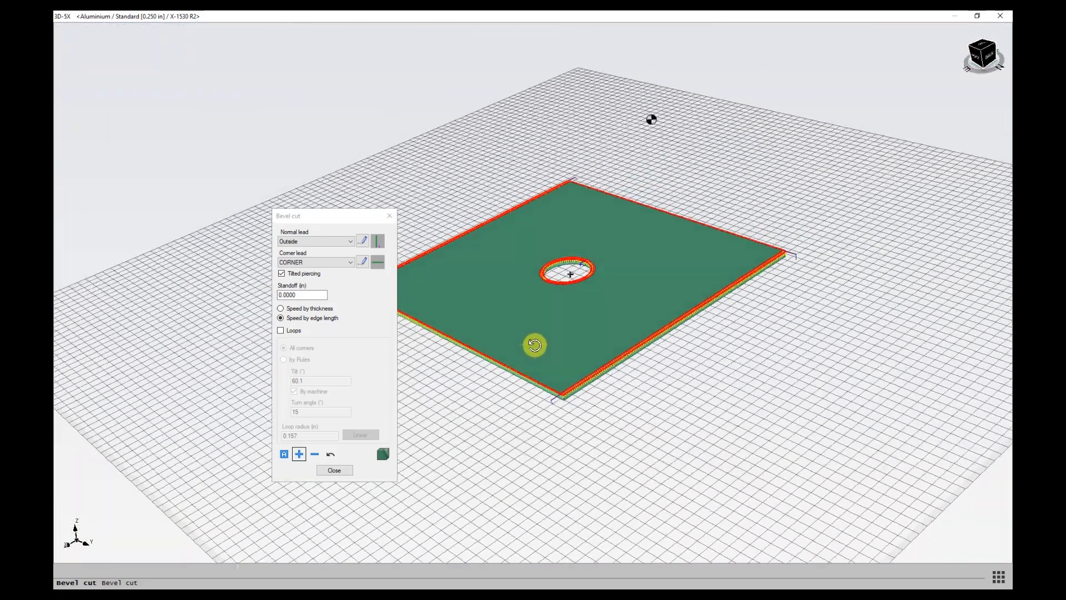
middle_drag(533, 345, 573, 348)
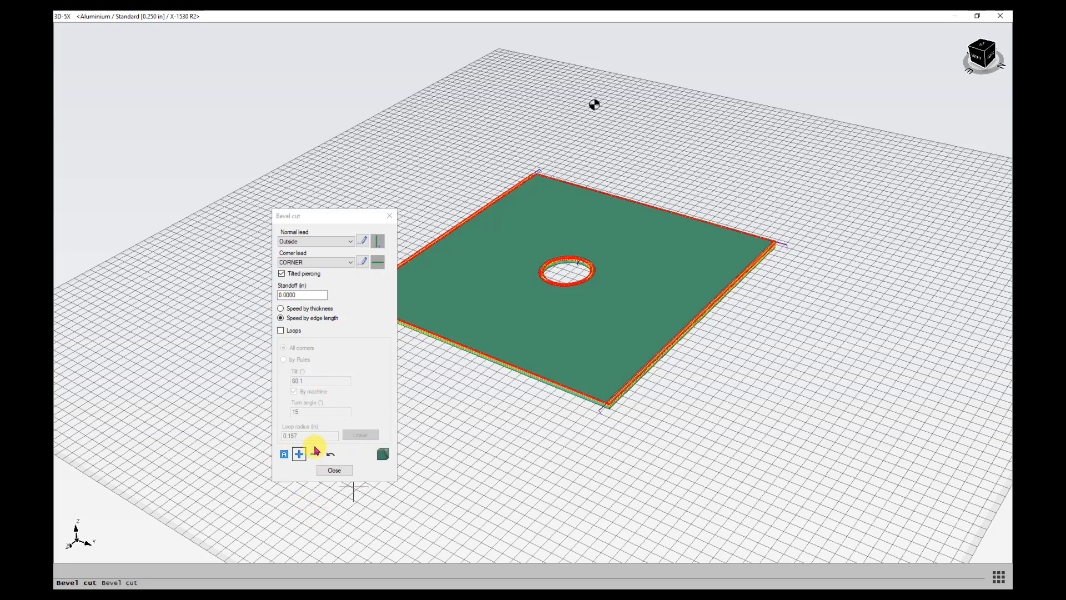
click(334, 470)
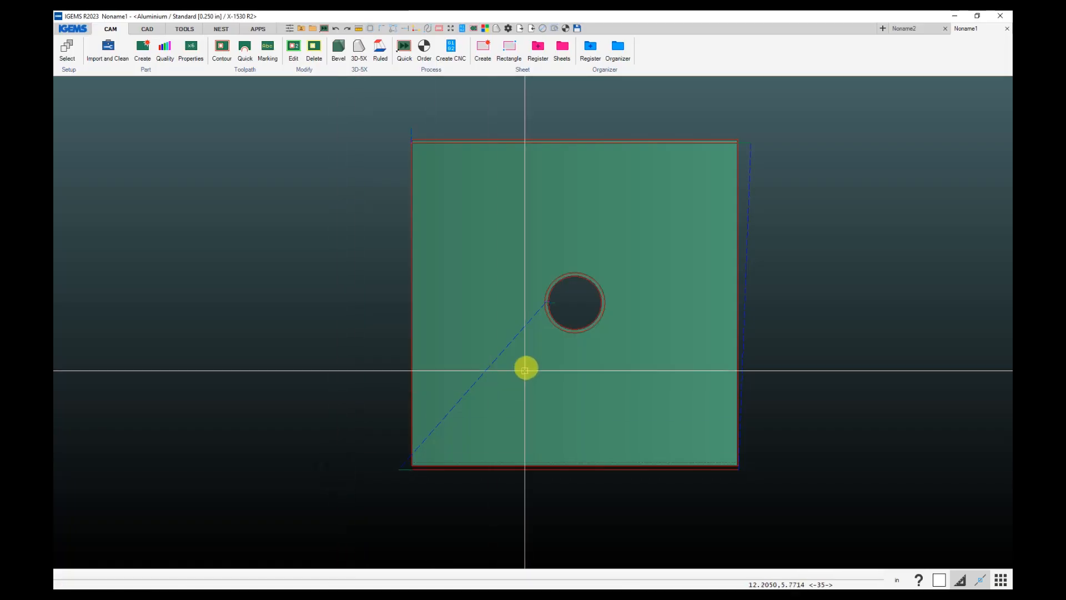
Step: Open the hole's toolpaths for editing and shorten the lead-in length of the first bevel cut
middle_drag(524, 366, 467, 380)
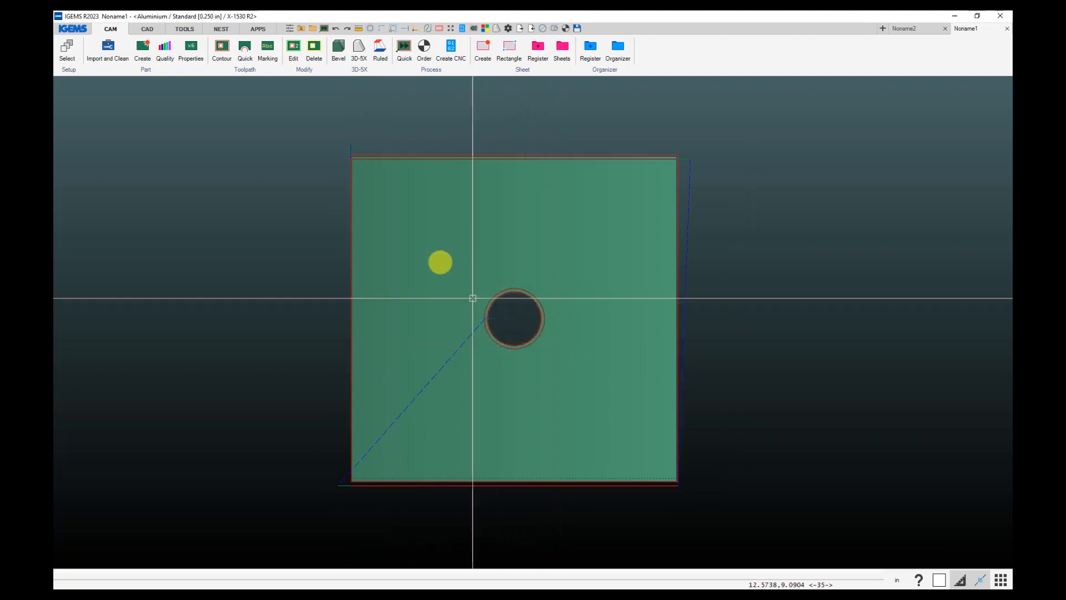
scroll(533, 286, up, 1)
scroll(540, 275, up, 2)
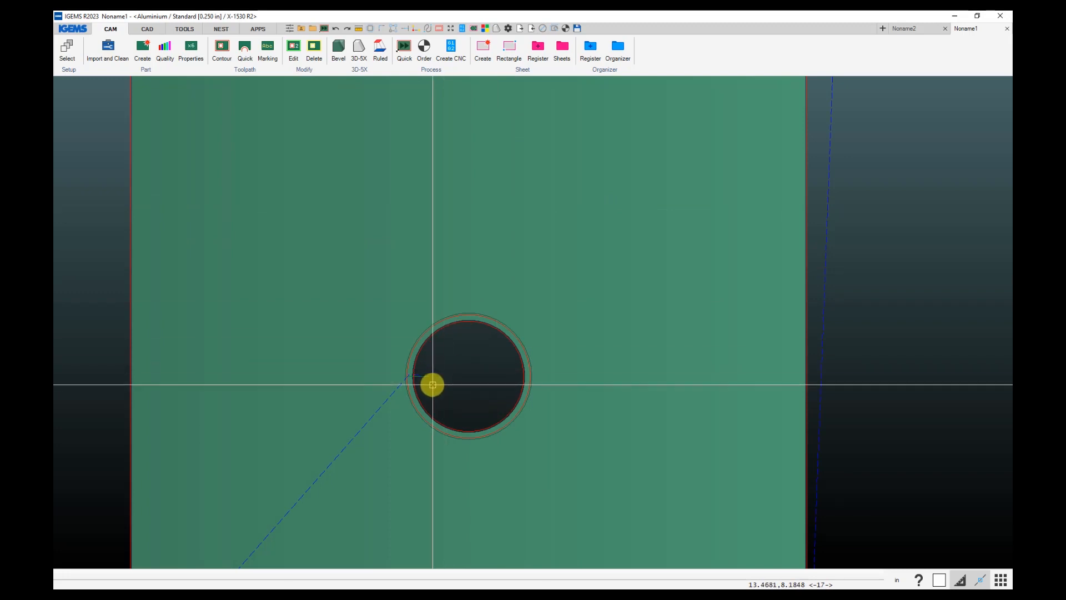
scroll(433, 374, up, 3)
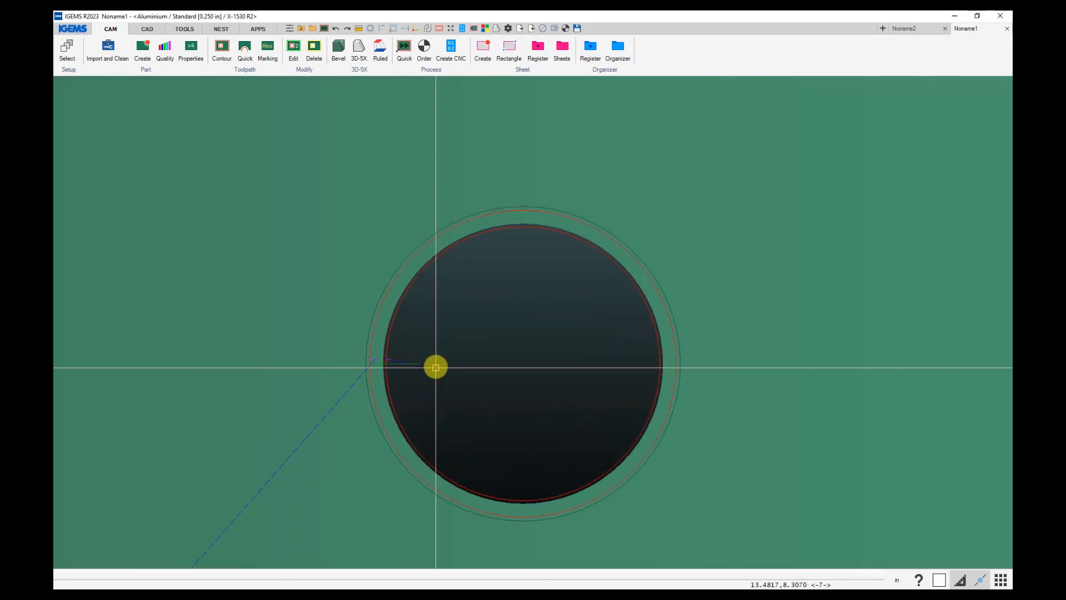
click(293, 51)
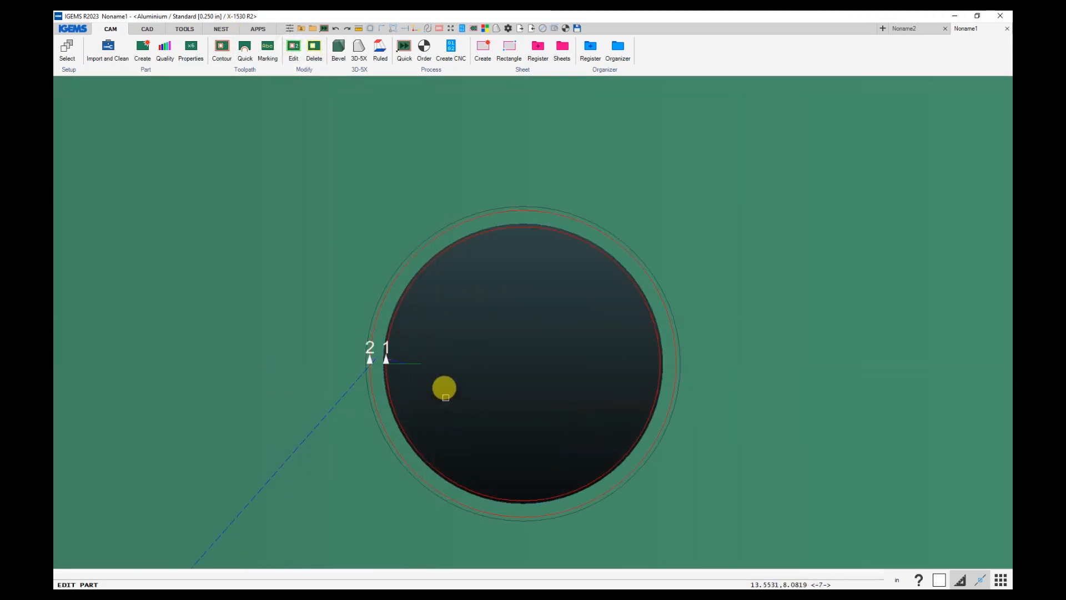
click(420, 363)
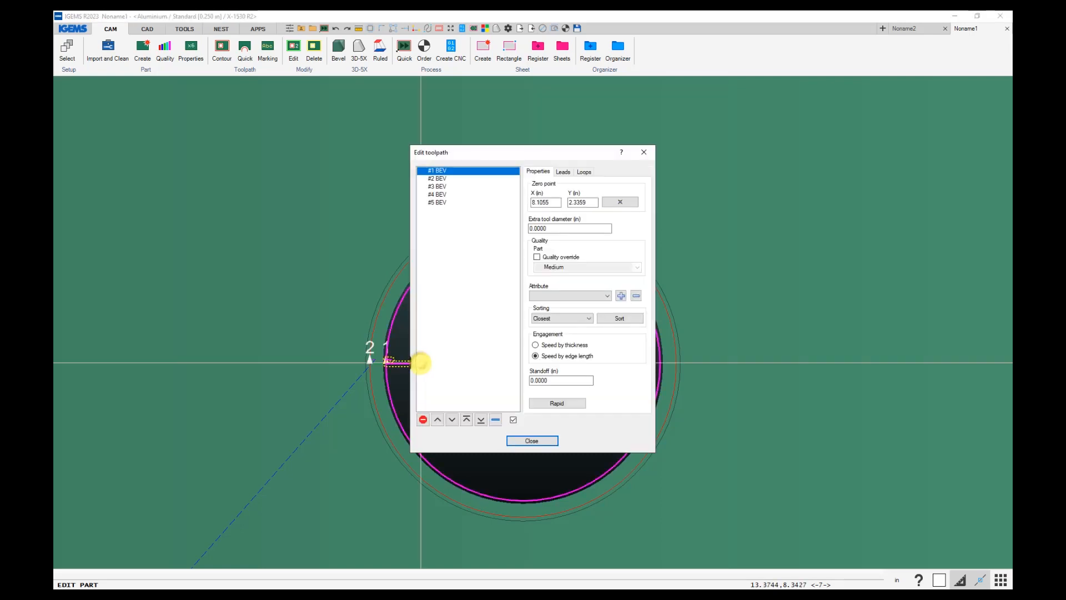
drag(476, 152, 611, 159)
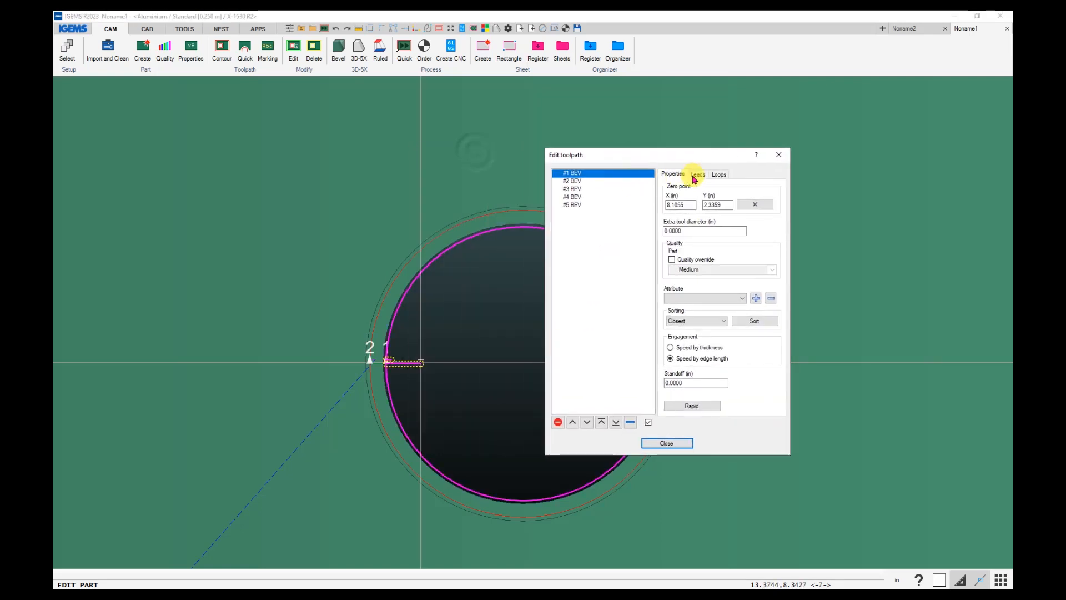
click(698, 175)
double_click(690, 218)
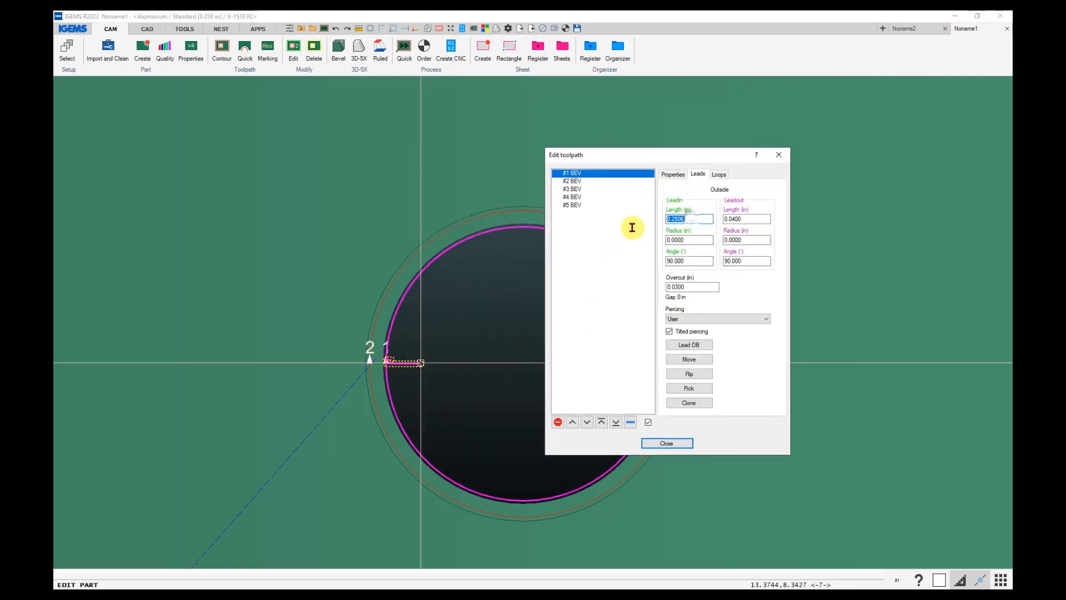
Step: Shorten the lead-in length of the hole's second bevel cut to about 0.12 in and close the toolpath editor
click(572, 181)
double_click(690, 219)
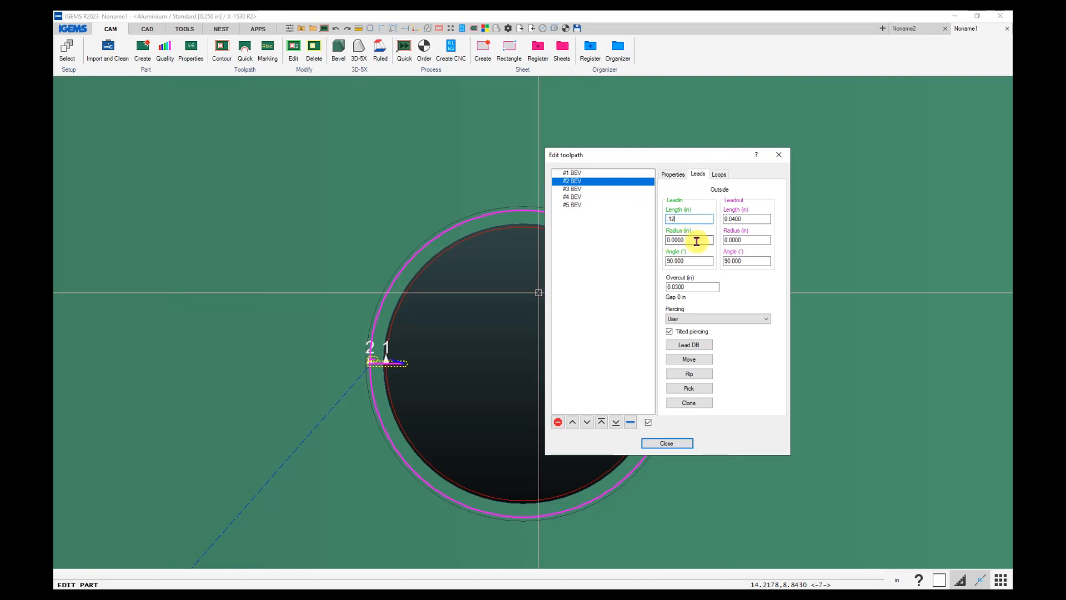
click(674, 175)
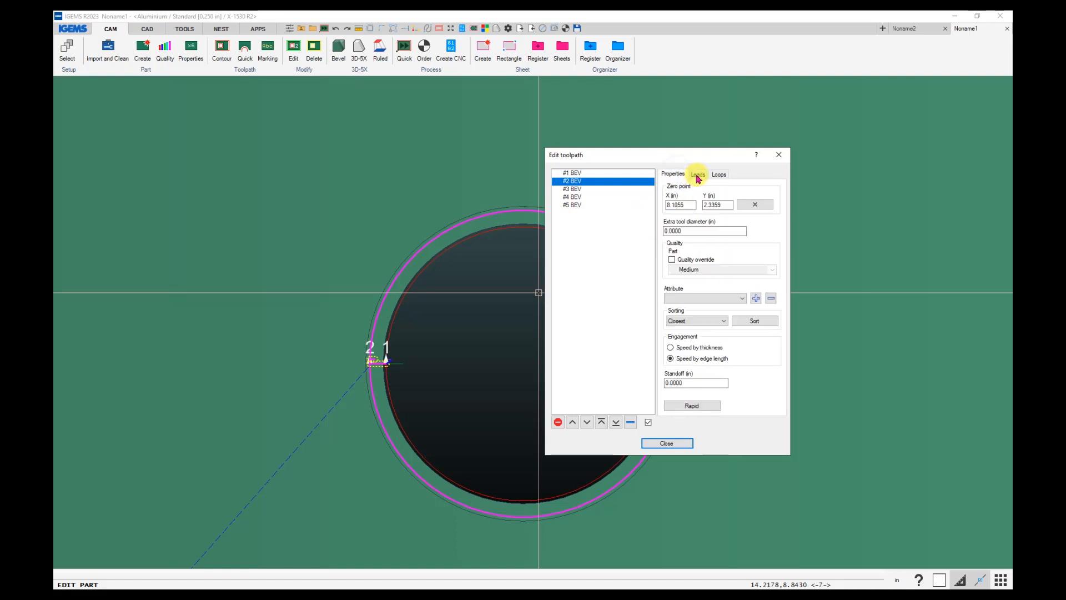
click(699, 175)
click(687, 175)
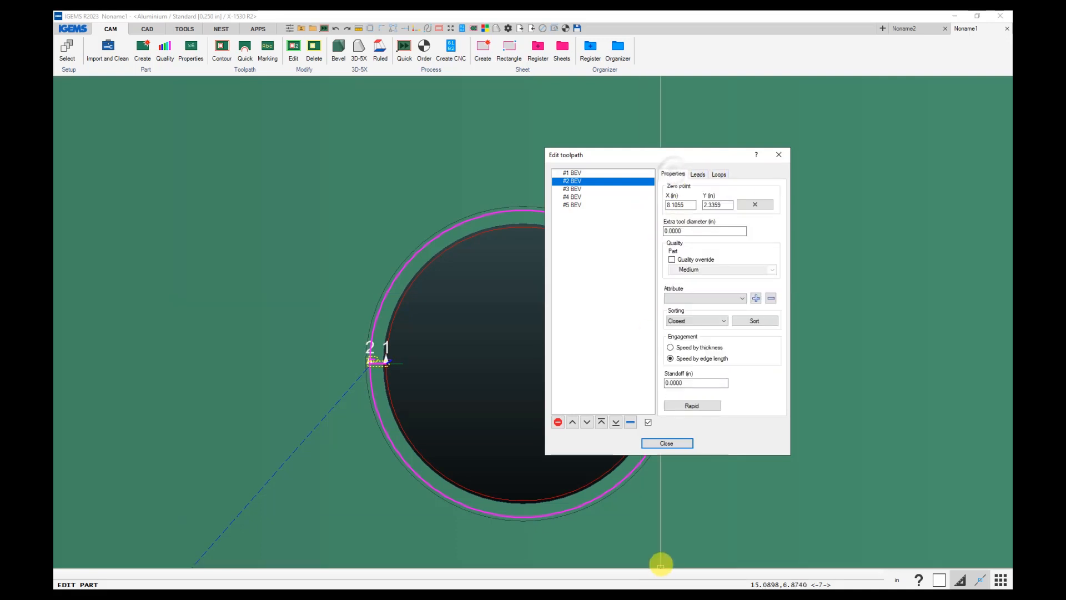
click(666, 443)
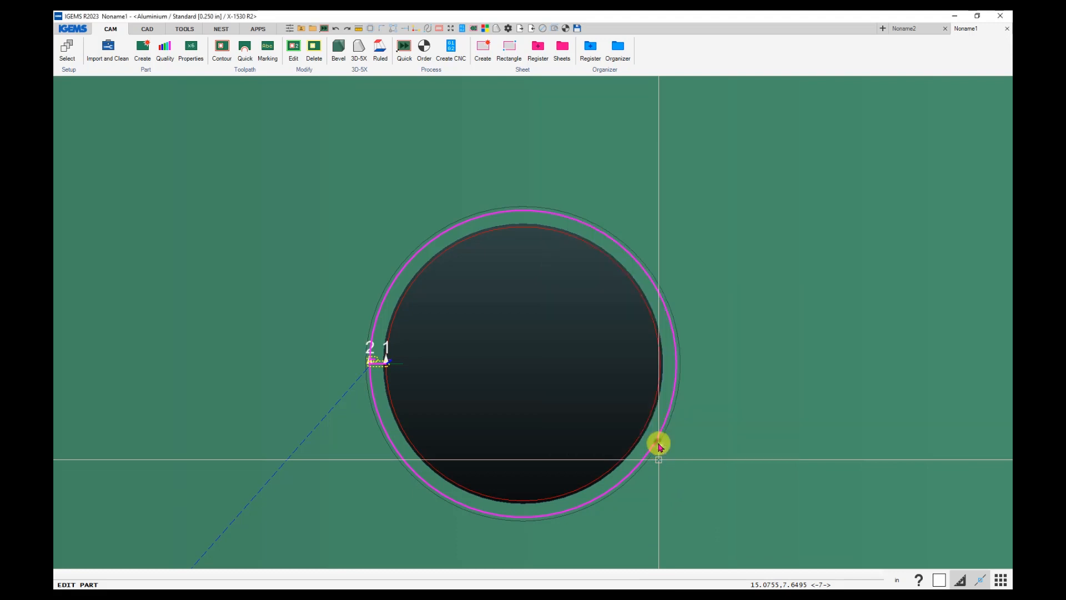
Step: Reopen the plate's bevel settings and apply a 60° top bevel, 0.125 in deep, to the hole
scroll(536, 411, down, 5)
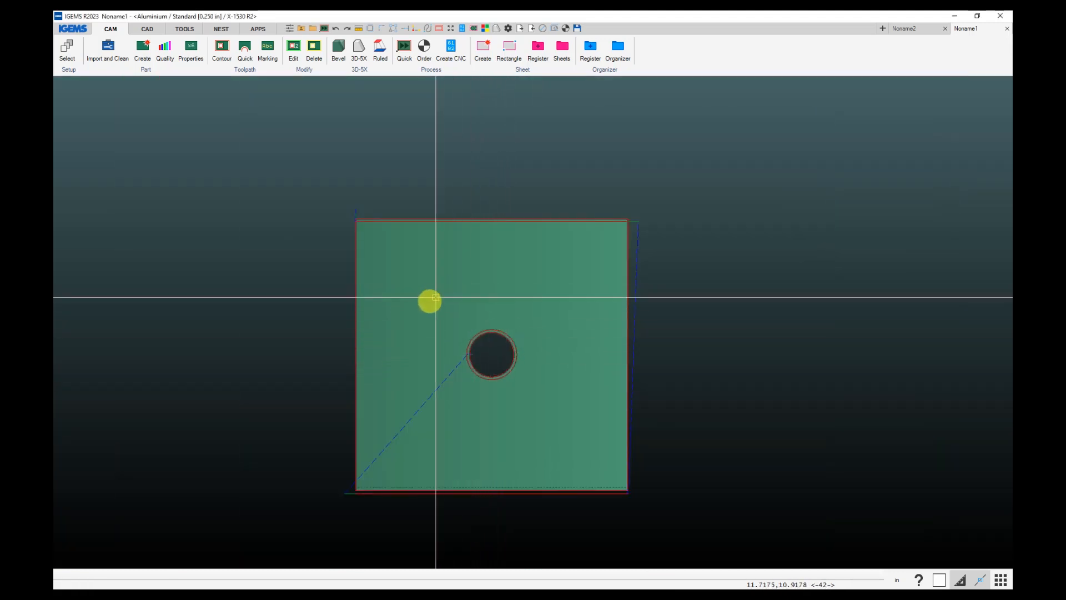
scroll(503, 367, up, 5)
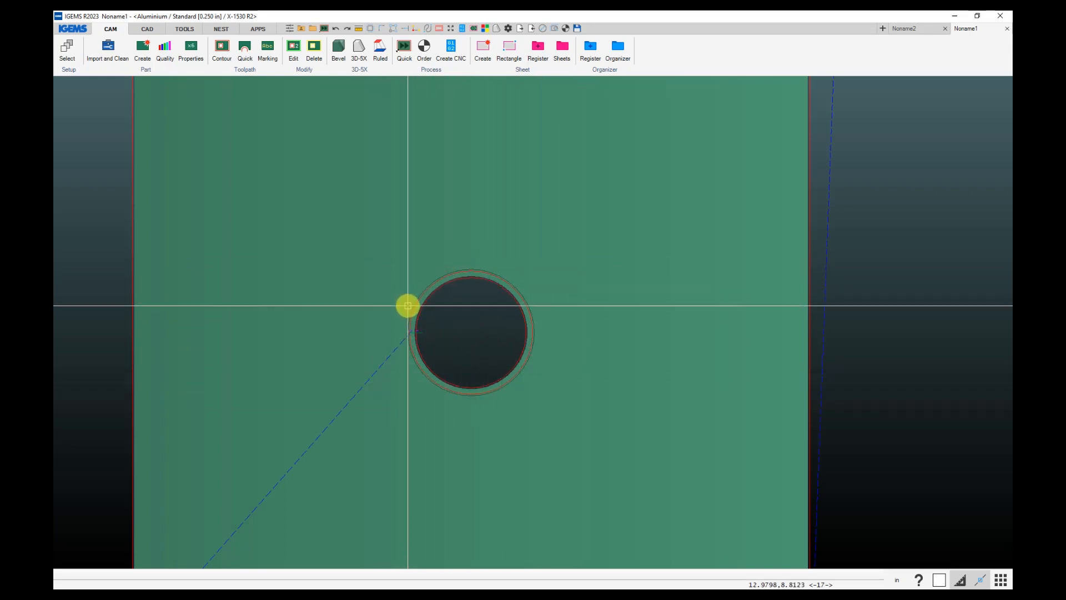
click(449, 302)
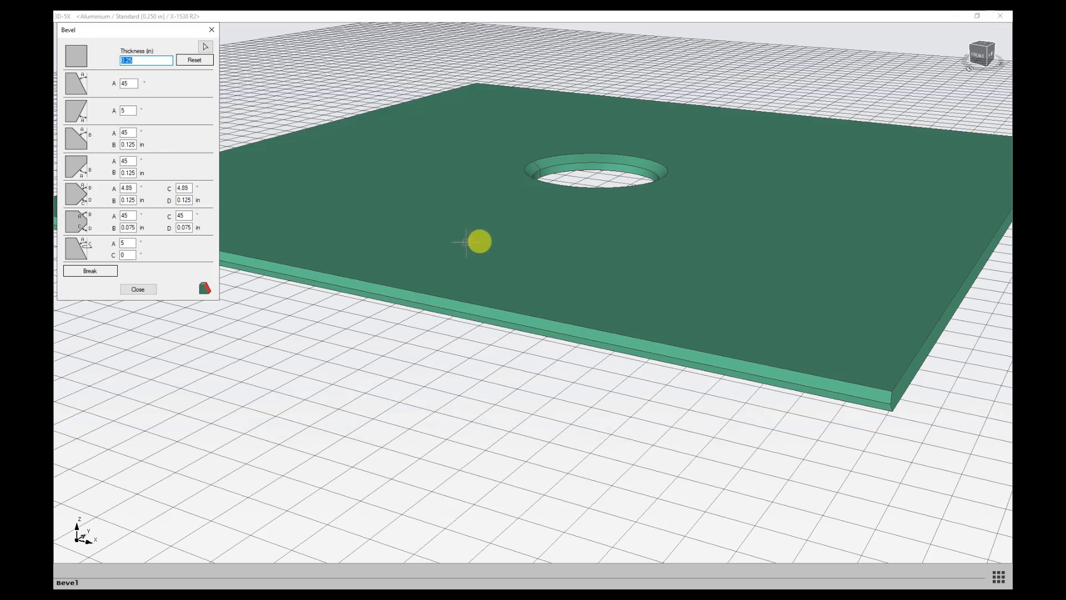
scroll(522, 243, down, 3)
mouse_move(524, 245)
middle_down()
mouse_move(500, 298)
mouse_move(510, 250)
middle_up()
scroll(502, 256, up, 5)
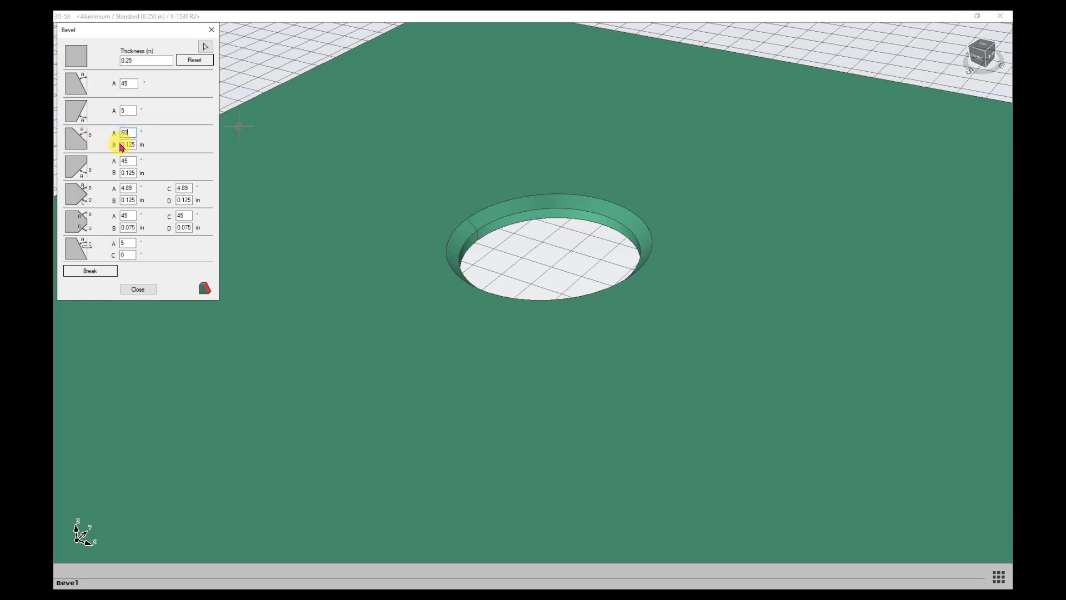
click(76, 140)
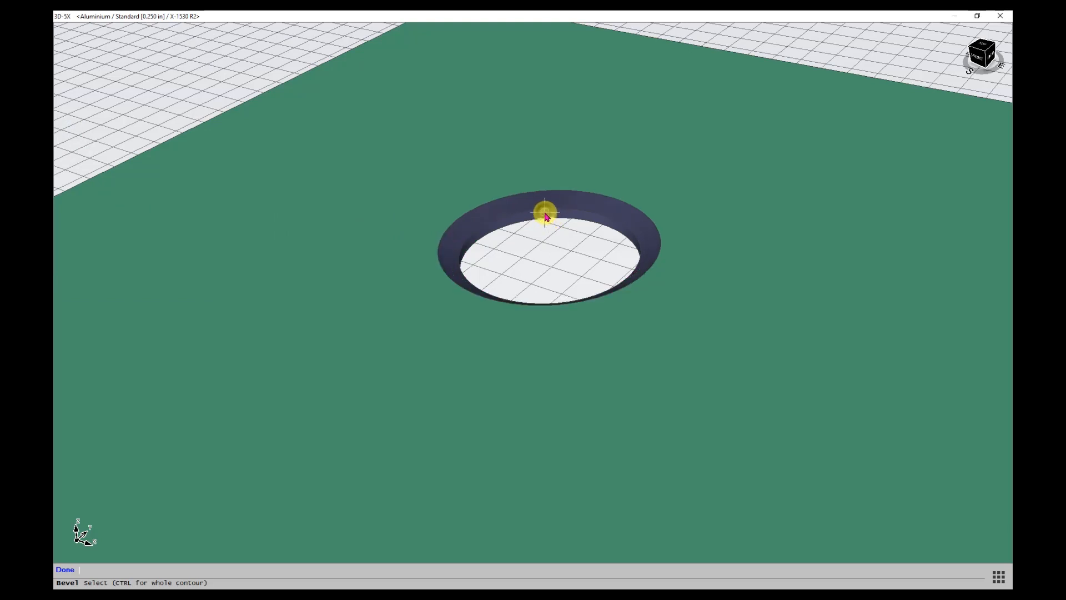
click(545, 213)
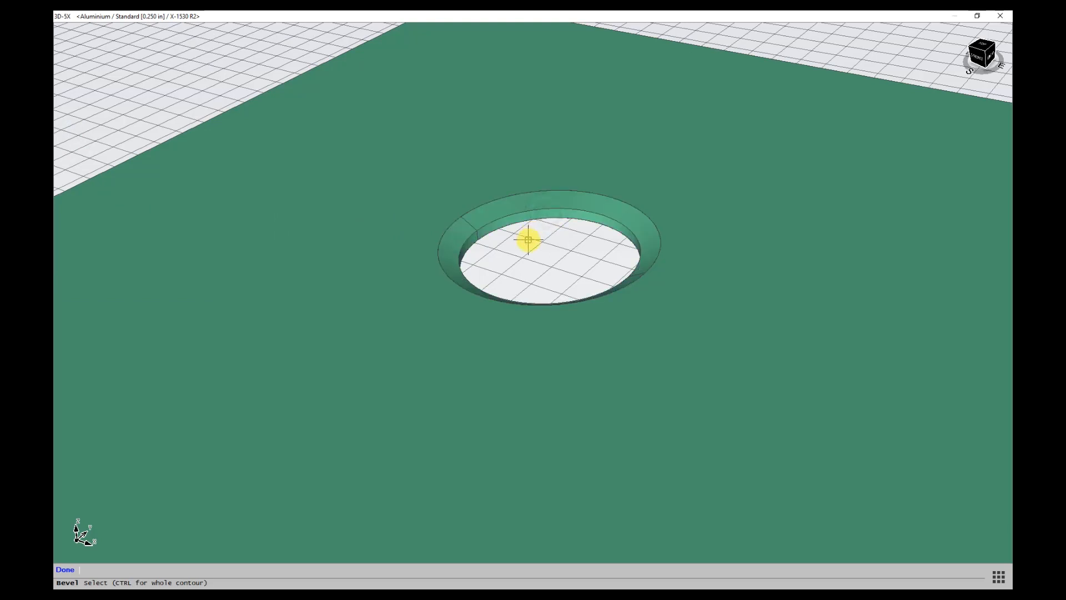
click(68, 571)
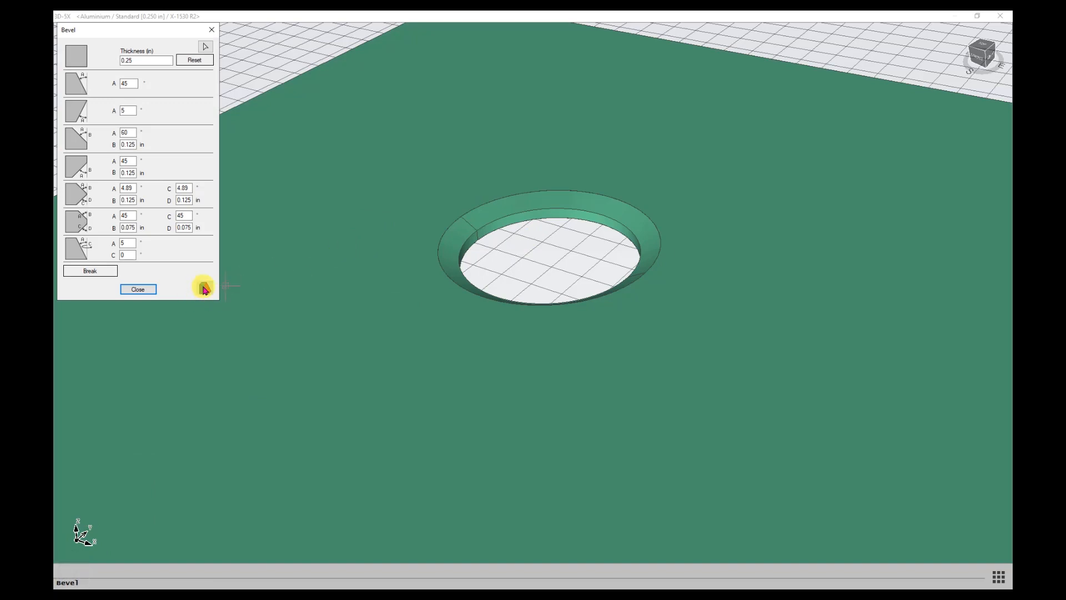
Step: Switch to the bevel cut settings, examine the updated toolpaths around the hole, and close them
key(Return)
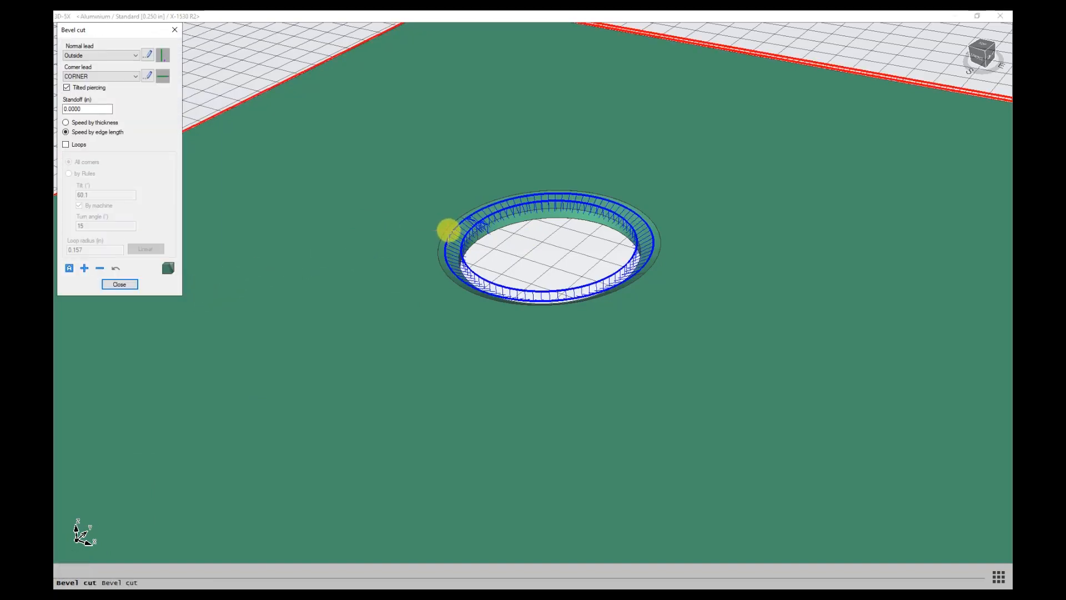
scroll(448, 229, up, 3)
scroll(450, 222, down, 3)
mouse_move(511, 210)
middle_down()
mouse_move(648, 211)
mouse_move(555, 215)
mouse_move(506, 191)
mouse_move(494, 211)
middle_up()
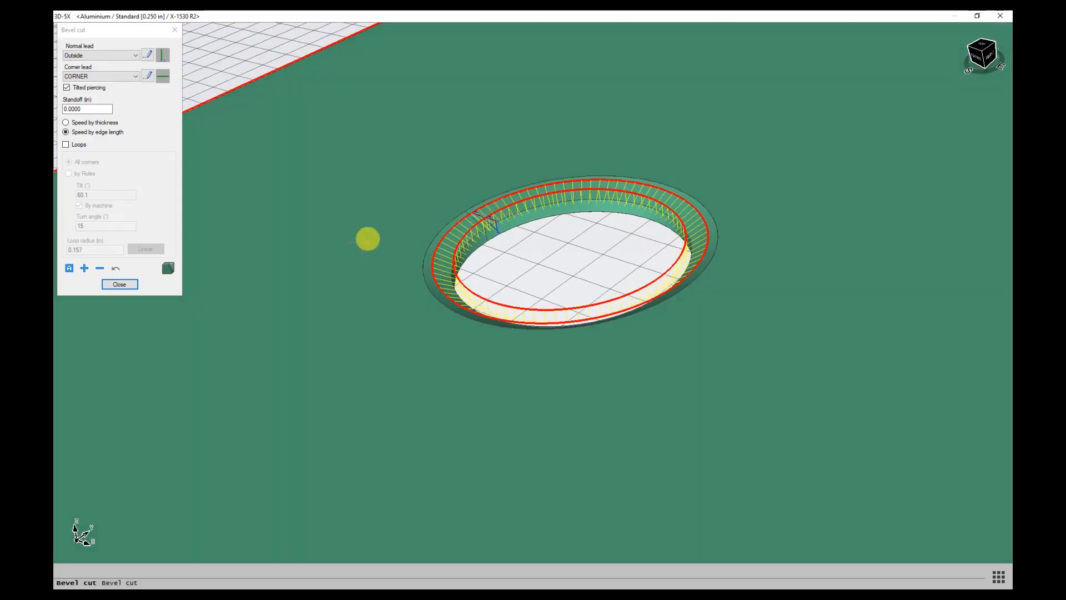
scroll(532, 208, up, 3)
scroll(528, 212, down, 5)
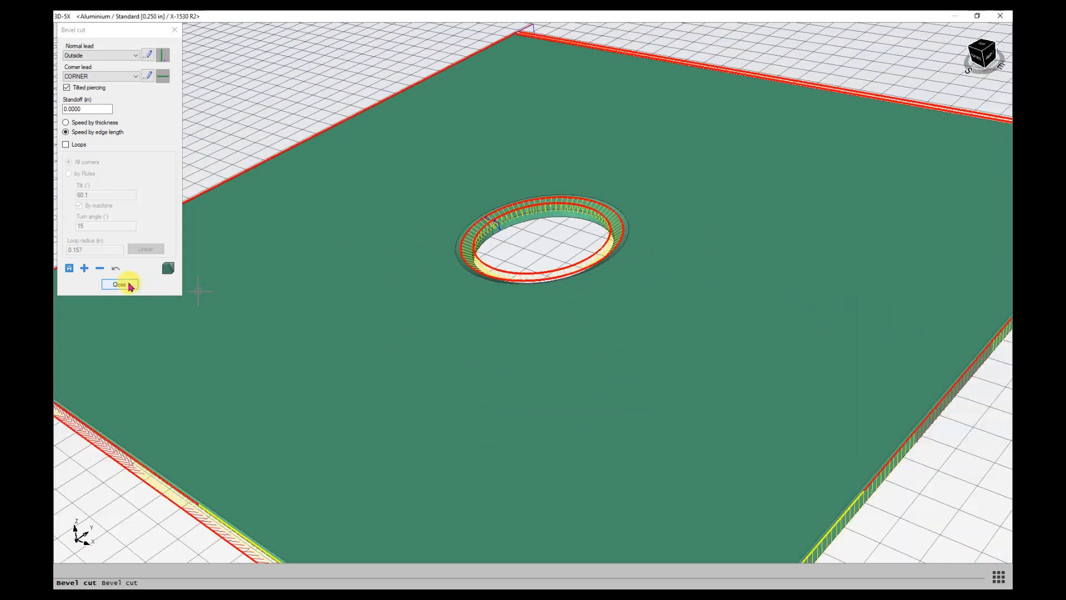
click(119, 284)
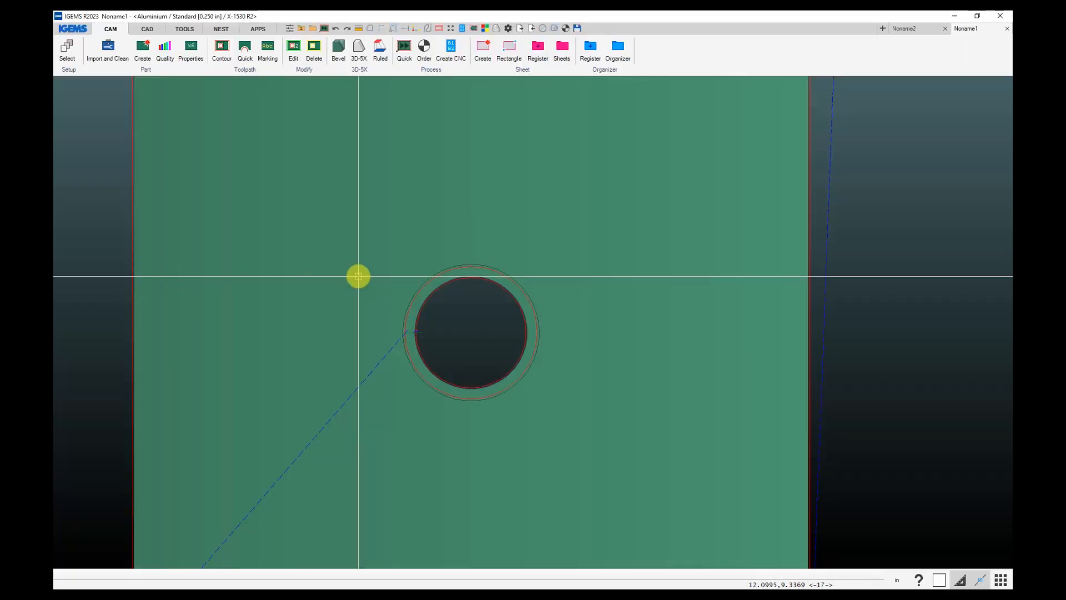
Step: Set the plate's processing order with the zero point at its lower-left corner
scroll(453, 304, down, 3)
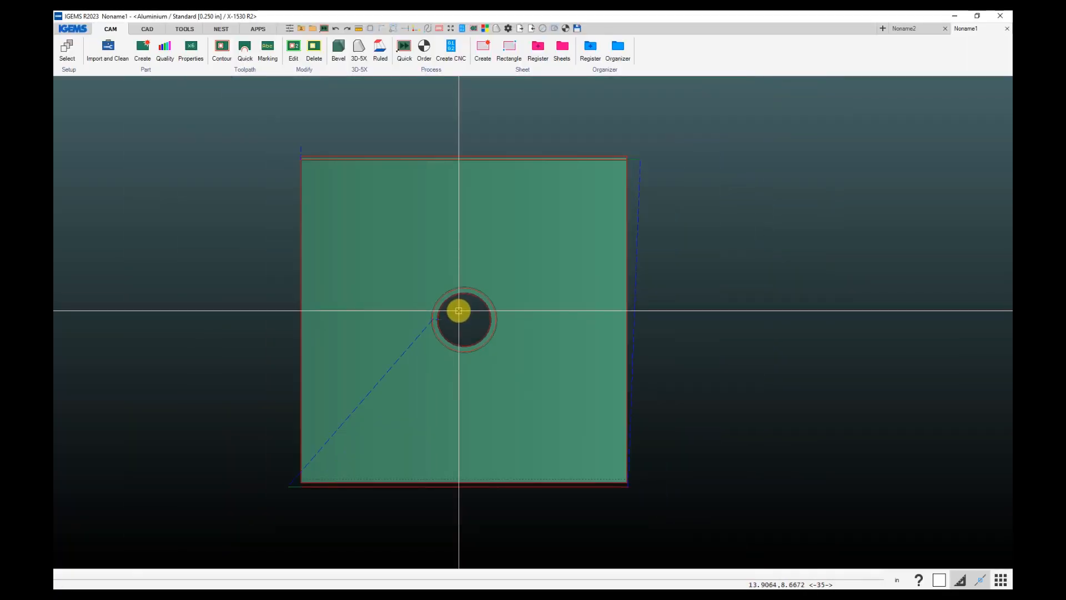
click(455, 308)
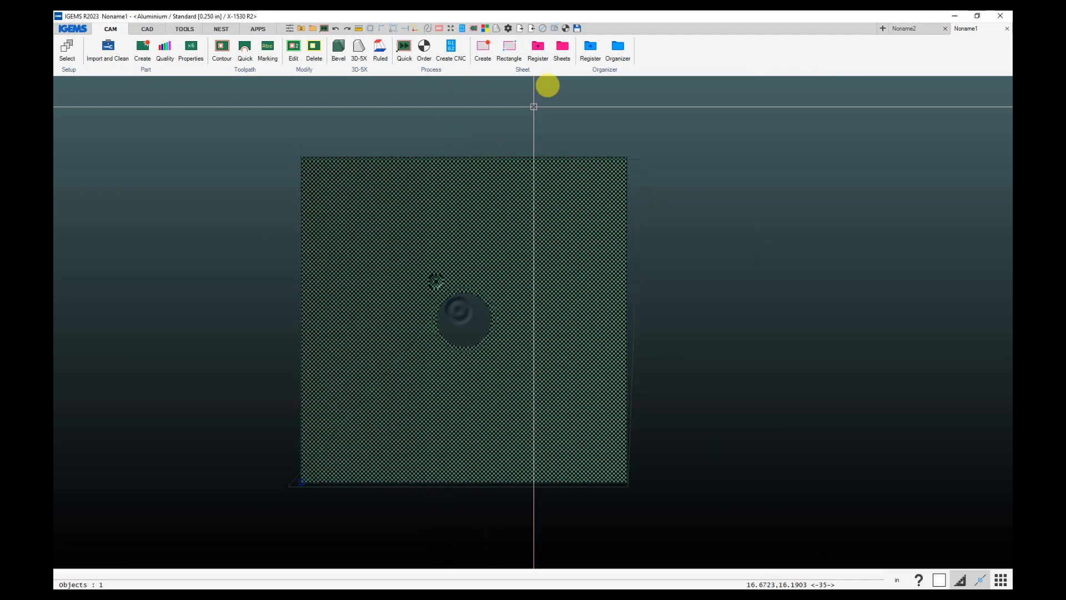
click(425, 49)
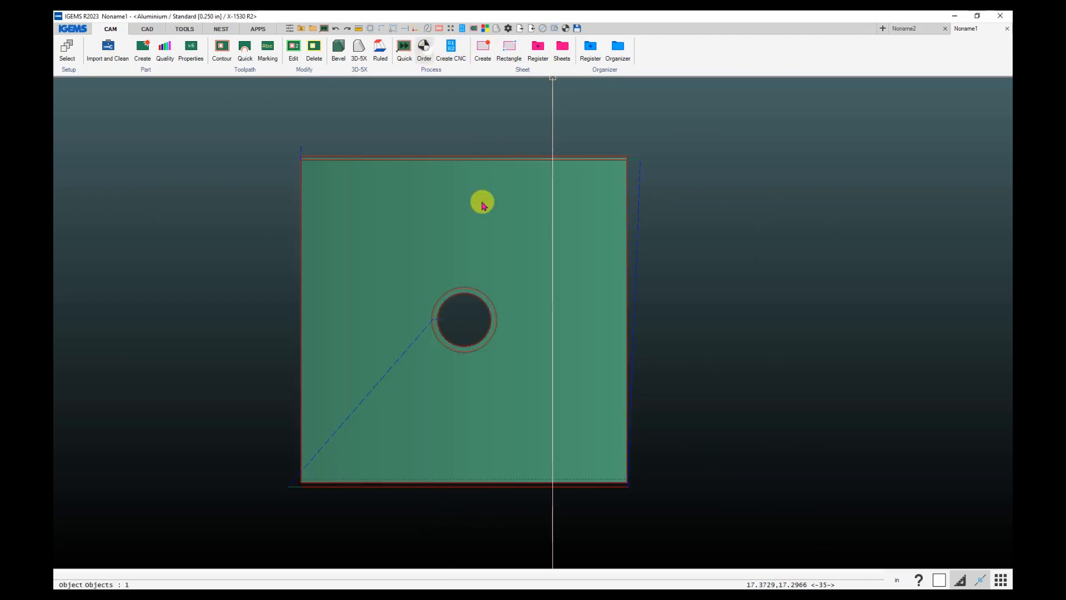
click(184, 242)
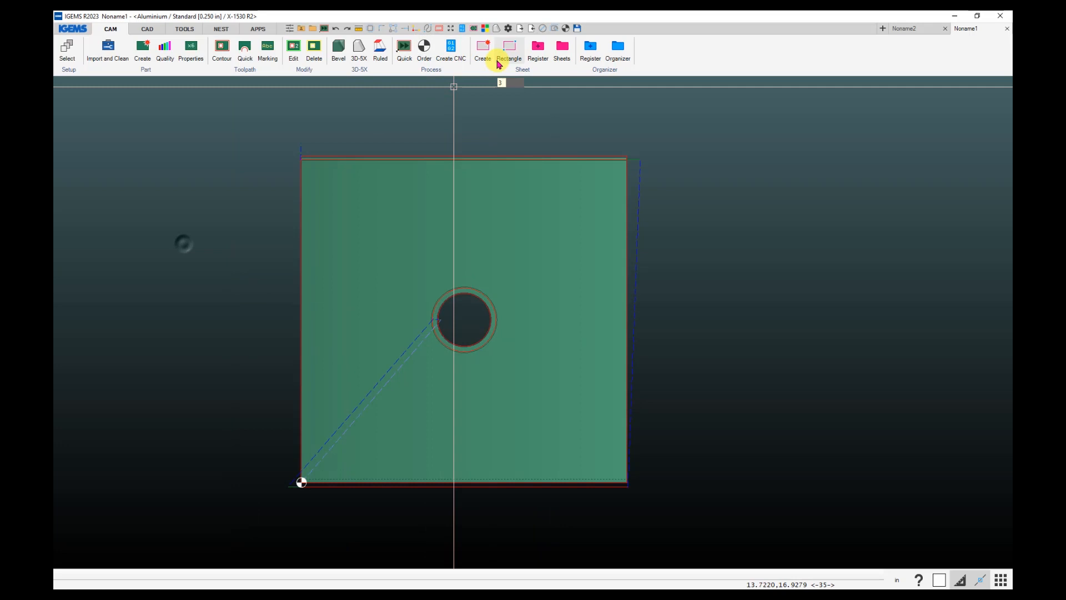
Step: Process the part for 3D simulation with Z-axis lift between cuttings enabled, accepting the machine options and WARDJet custom information
click(451, 52)
click(519, 238)
click(500, 347)
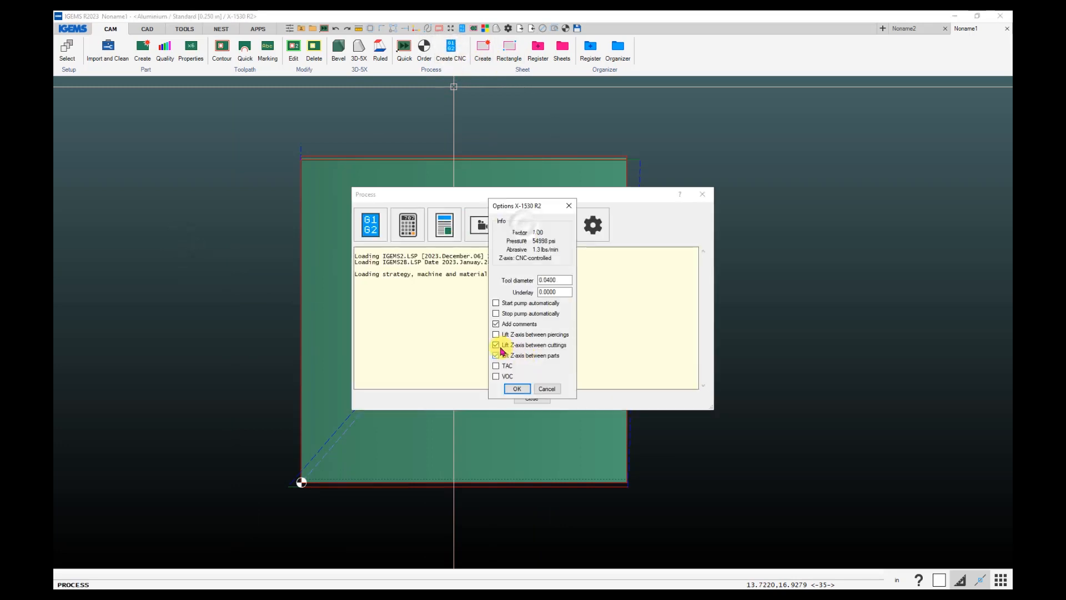
click(517, 389)
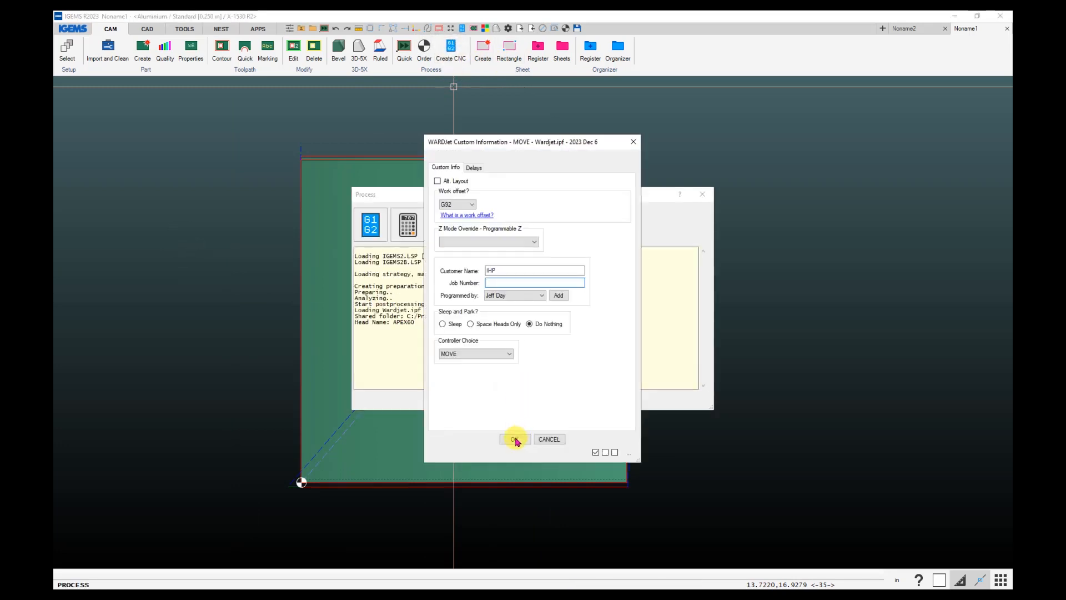
click(515, 439)
click(528, 384)
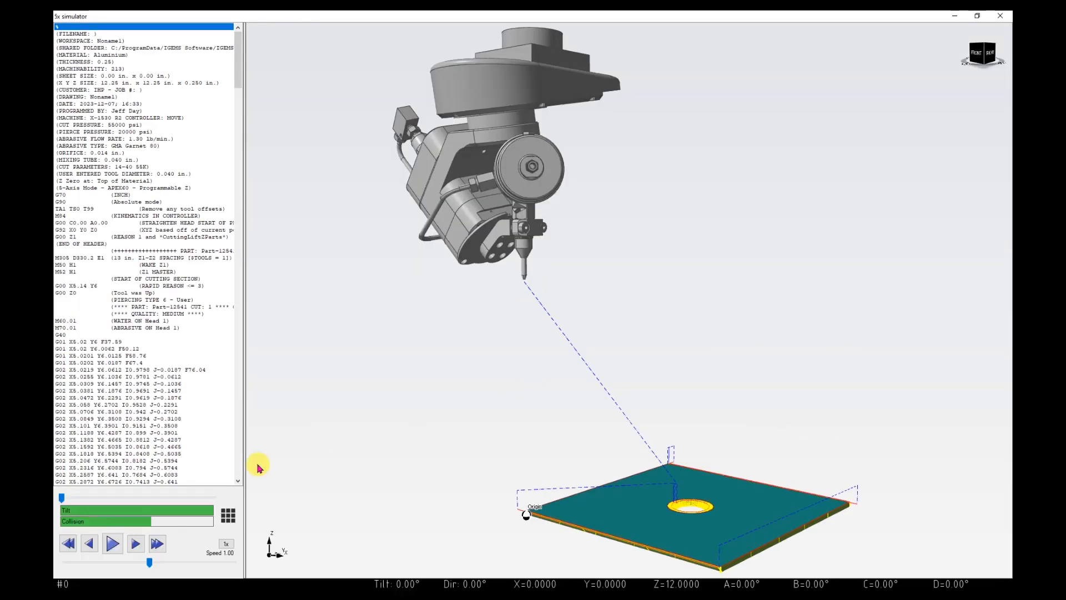
Step: Run the five-axis simulation at speed 11, pause it and skip ahead through the cuts, and close the simulator and process dialog
click(108, 548)
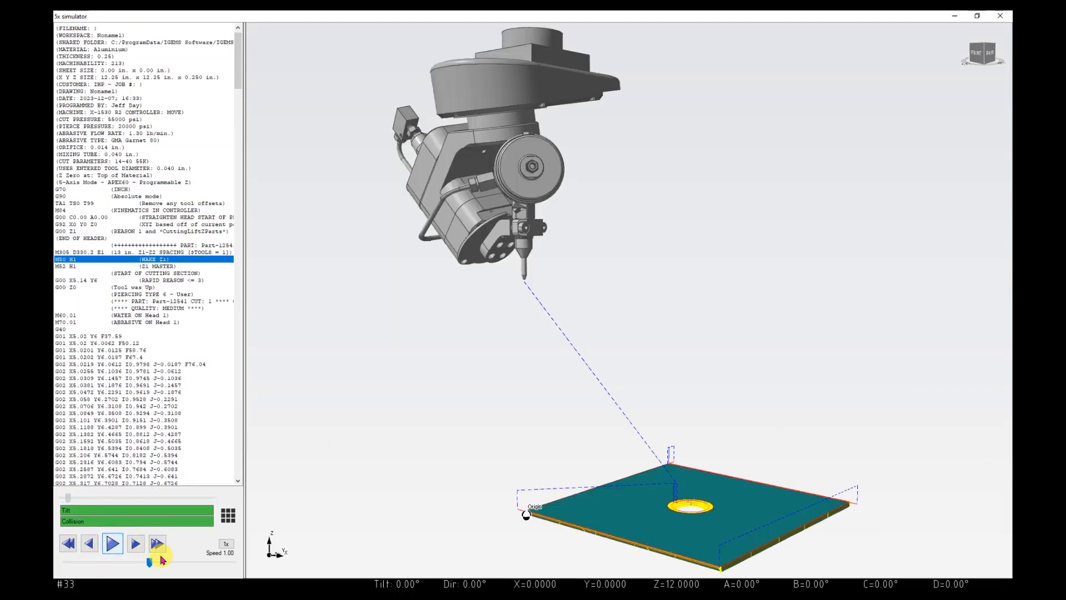
drag(150, 562, 241, 563)
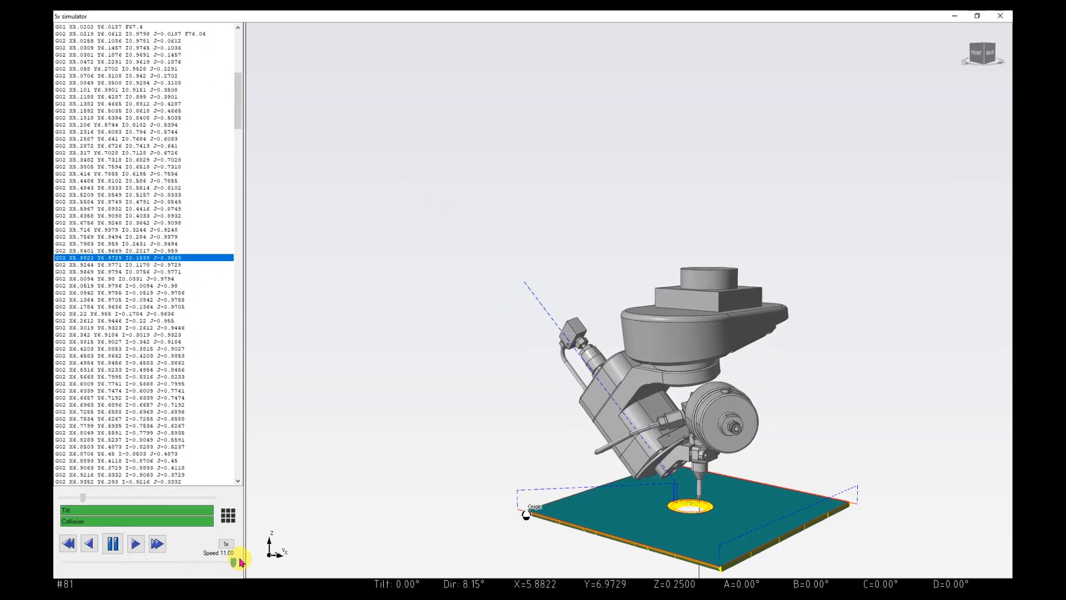
click(112, 547)
drag(89, 500, 199, 496)
click(1003, 16)
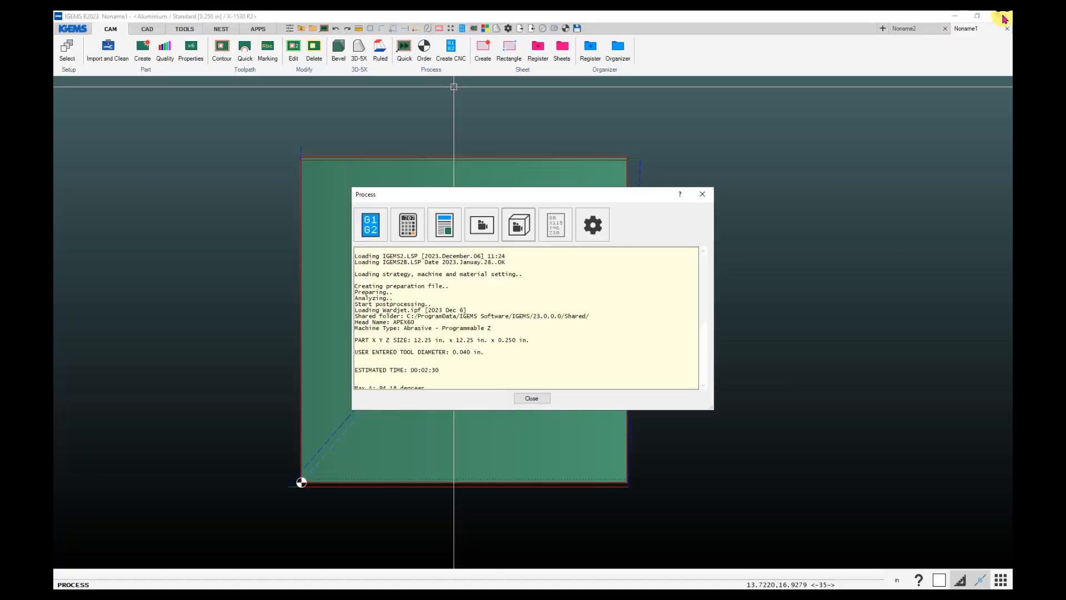
click(532, 399)
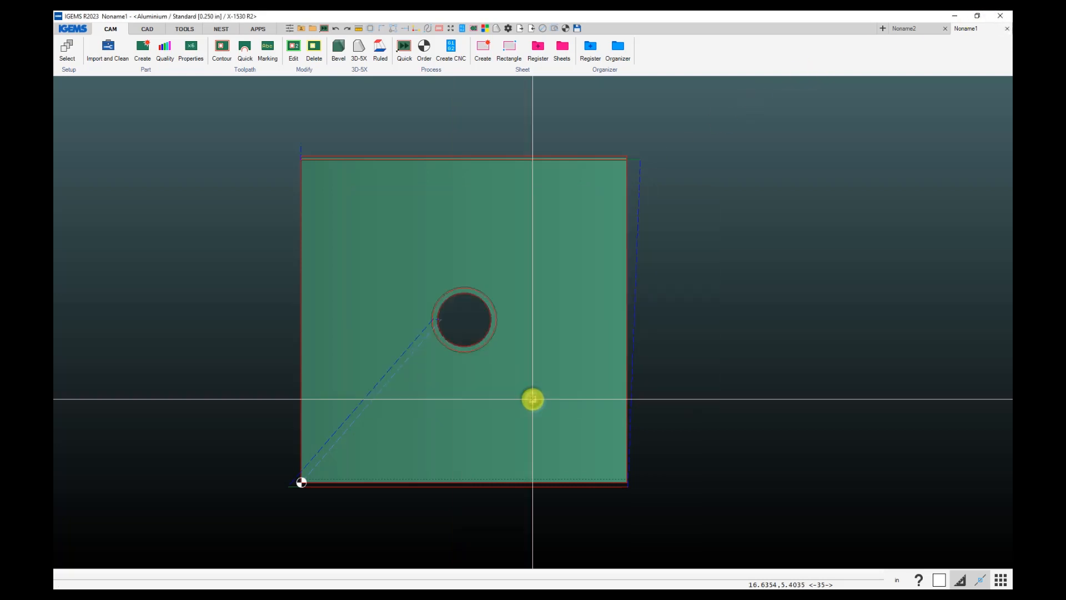